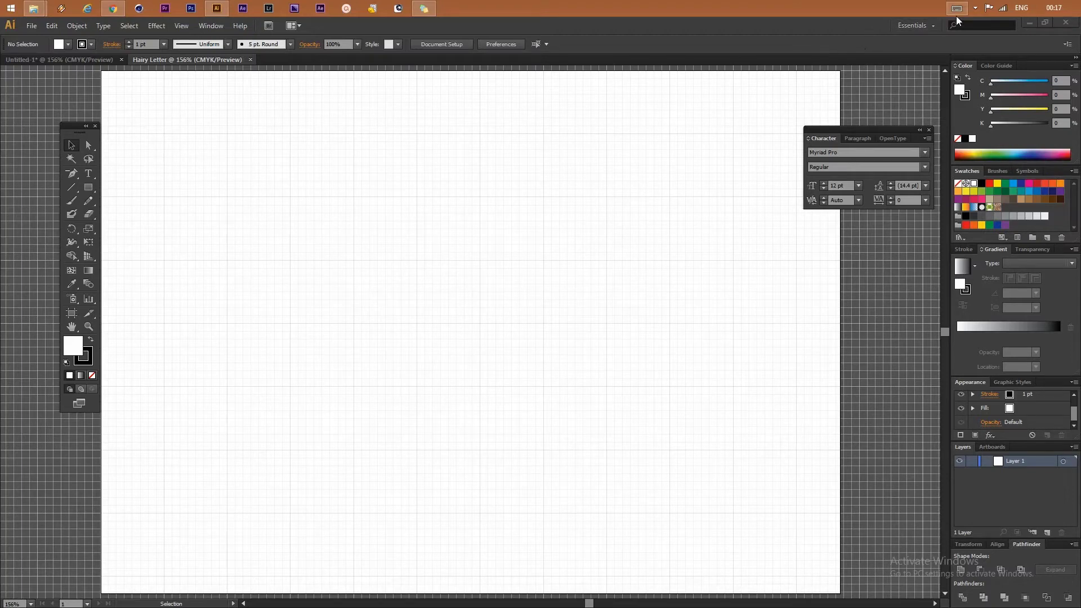
Step: Draw a 32-point star and scale it up to about 69 mm across
left_click(976, 10)
left_click_drag(88, 191, 135, 248)
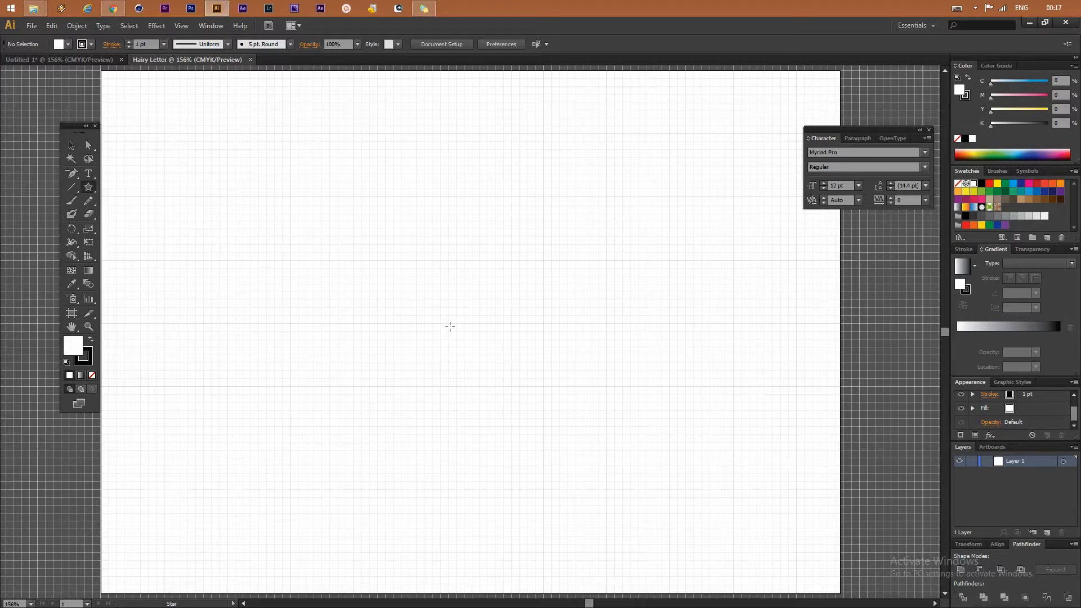
left_click(434, 311)
left_click(521, 356)
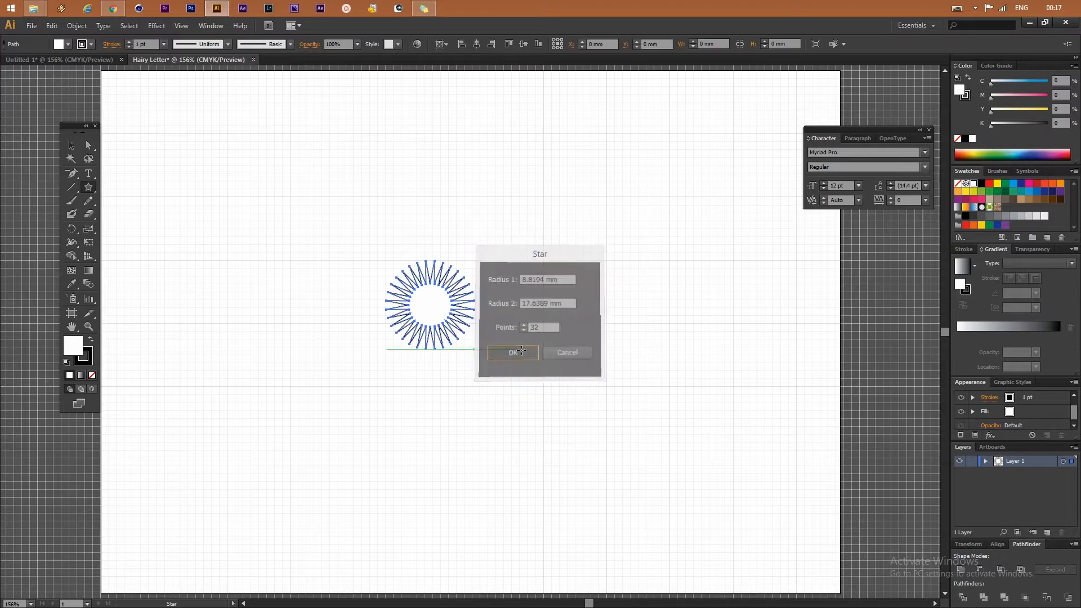
key("v")
left_click_drag(475, 261, 541, 172)
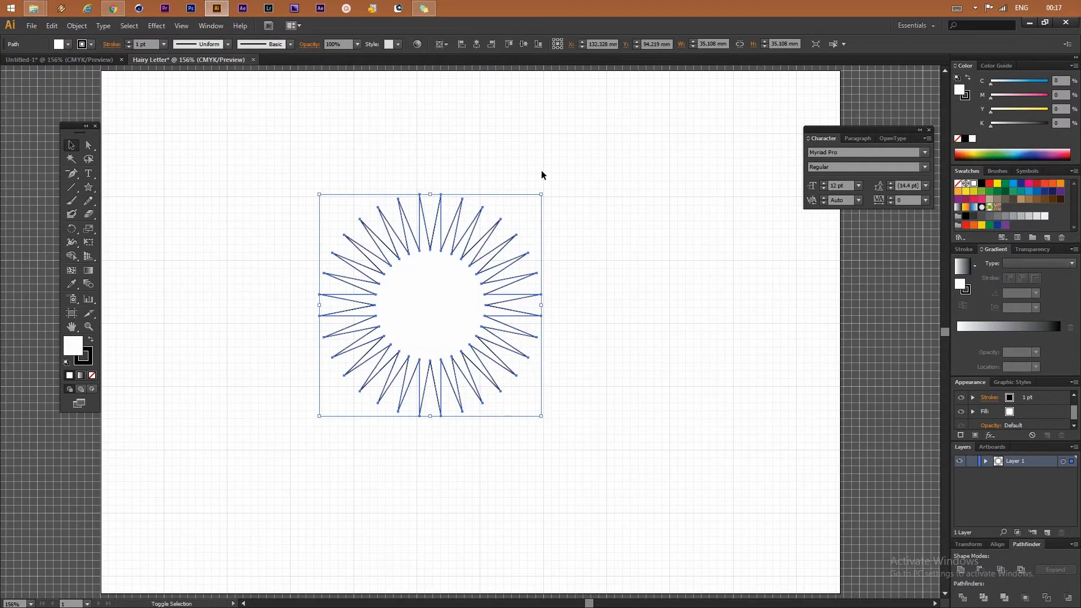
Step: Set the star's stroke to None
left_click(552, 292)
scroll(495, 298, "up", 1)
left_click(464, 315)
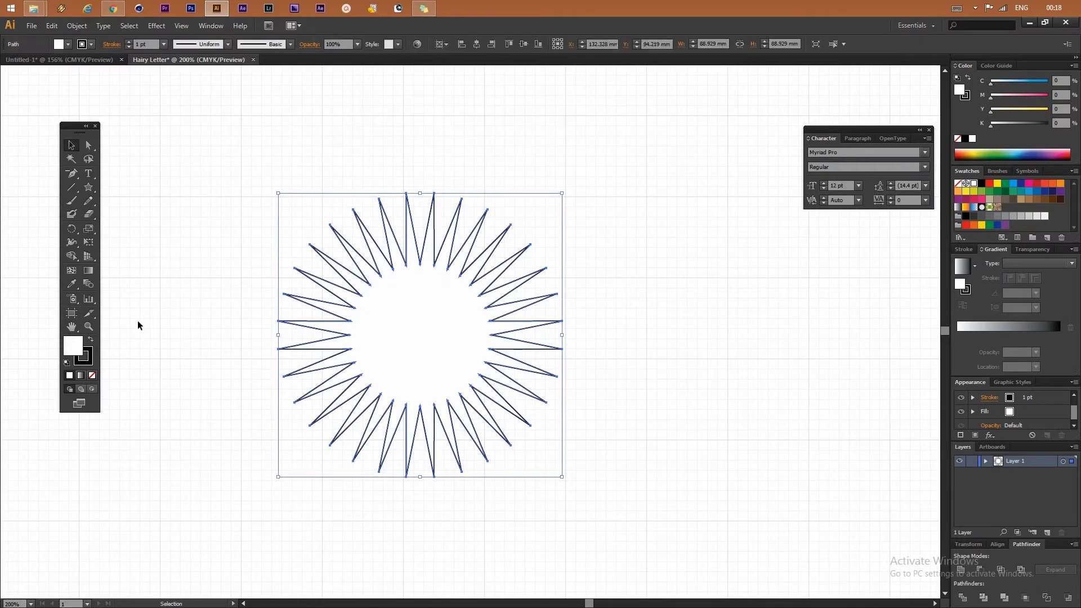
left_click(89, 366)
left_click(68, 354)
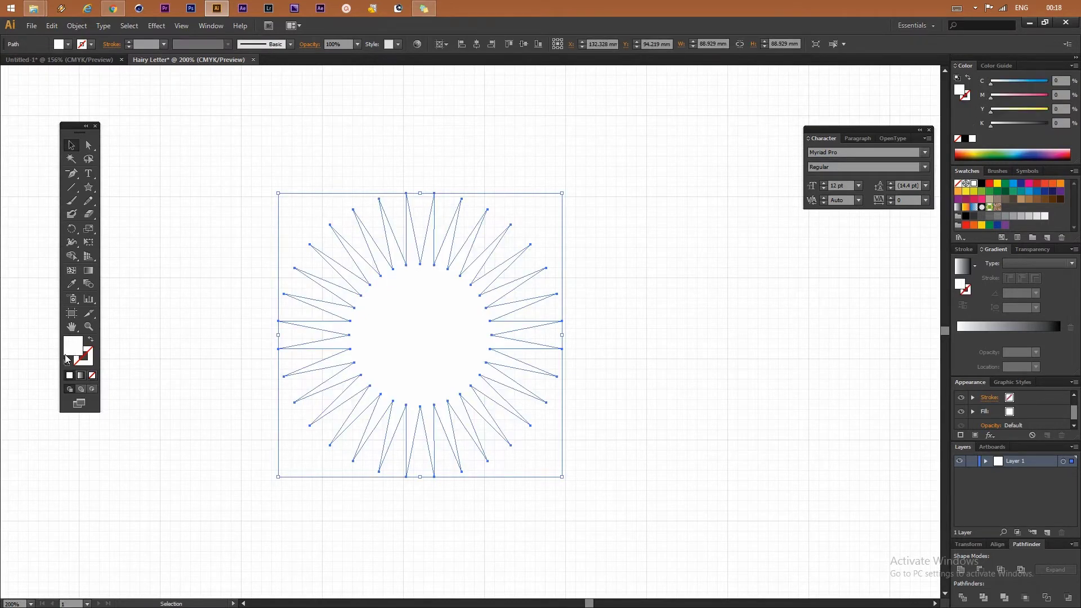
Step: Fill the star with a reversed radial gradient, widening the dark centre toward the spikes
left_click(965, 272)
left_click(1031, 264)
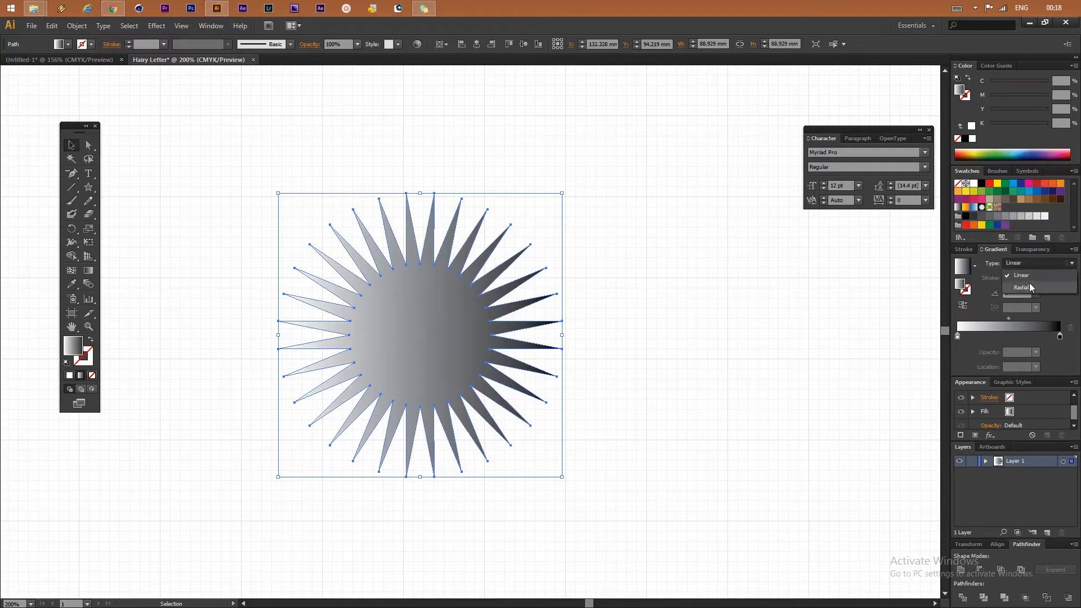
left_click(963, 305)
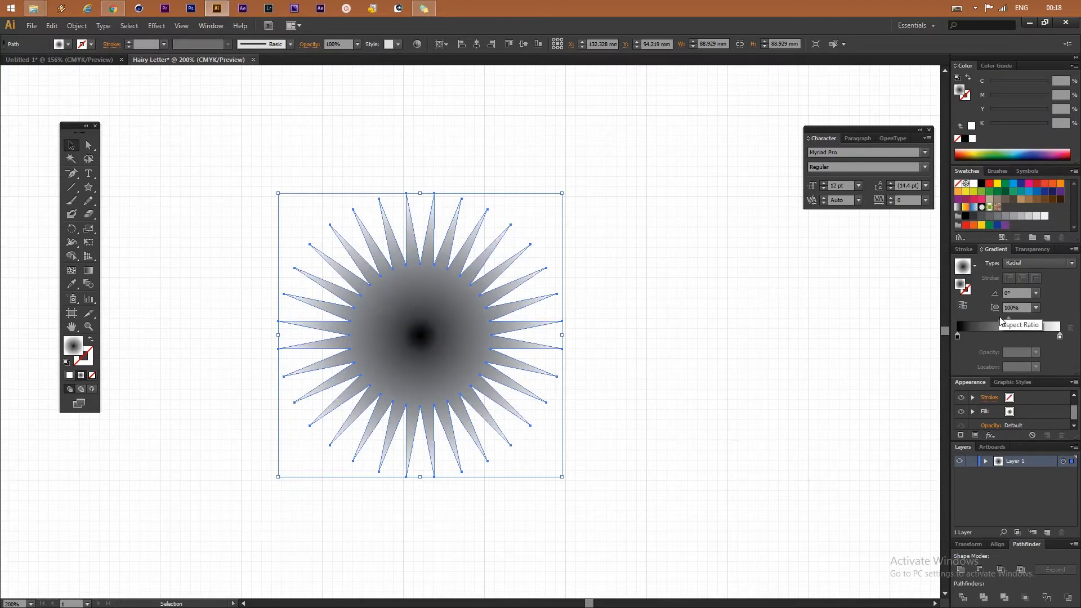
left_click_drag(1009, 319, 1035, 319)
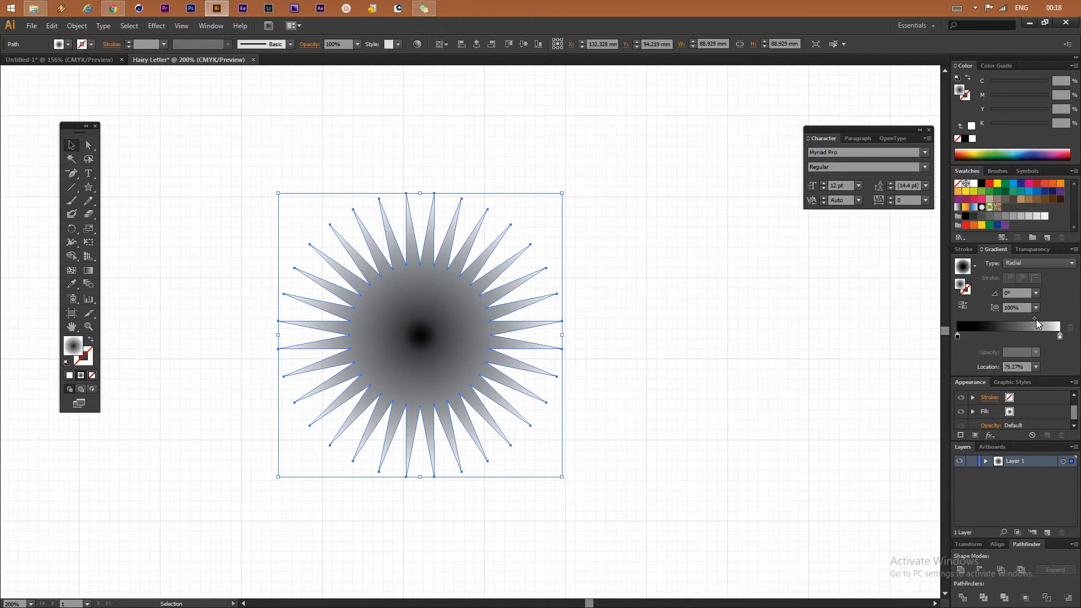
mouse_move(958, 337)
left_mouse_down()
mouse_move(1022, 336)
mouse_move(1043, 318)
left_mouse_up()
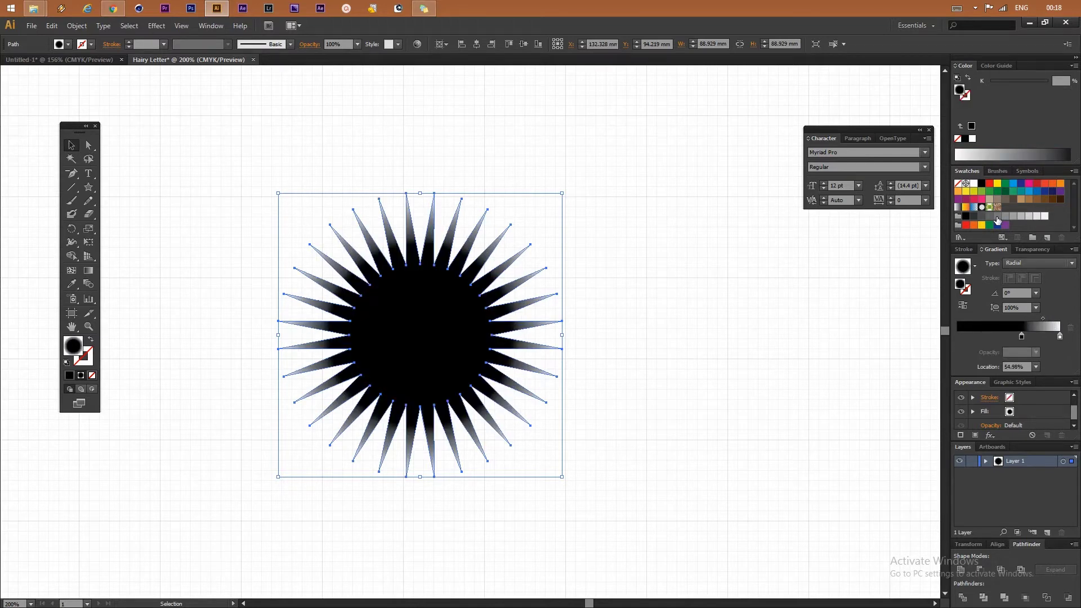
Step: Colour the gradient stops deep crimson at centre and pink, and fine-tune the midpoint
mouse_move(1060, 196)
left_mouse_down()
mouse_move(1042, 311)
mouse_move(1024, 338)
left_mouse_up()
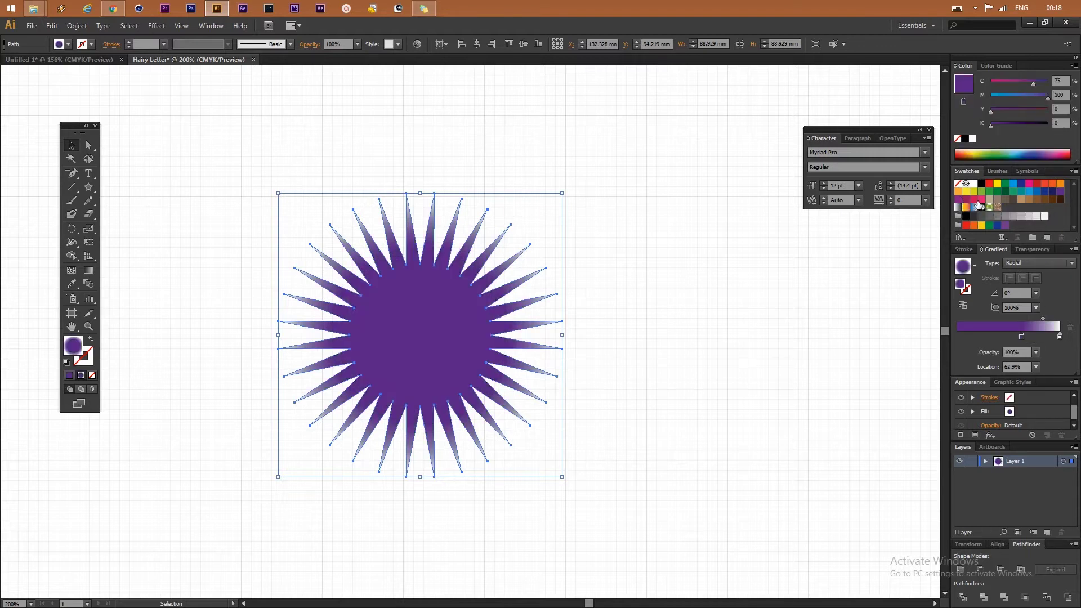
left_click_drag(976, 203, 1022, 336)
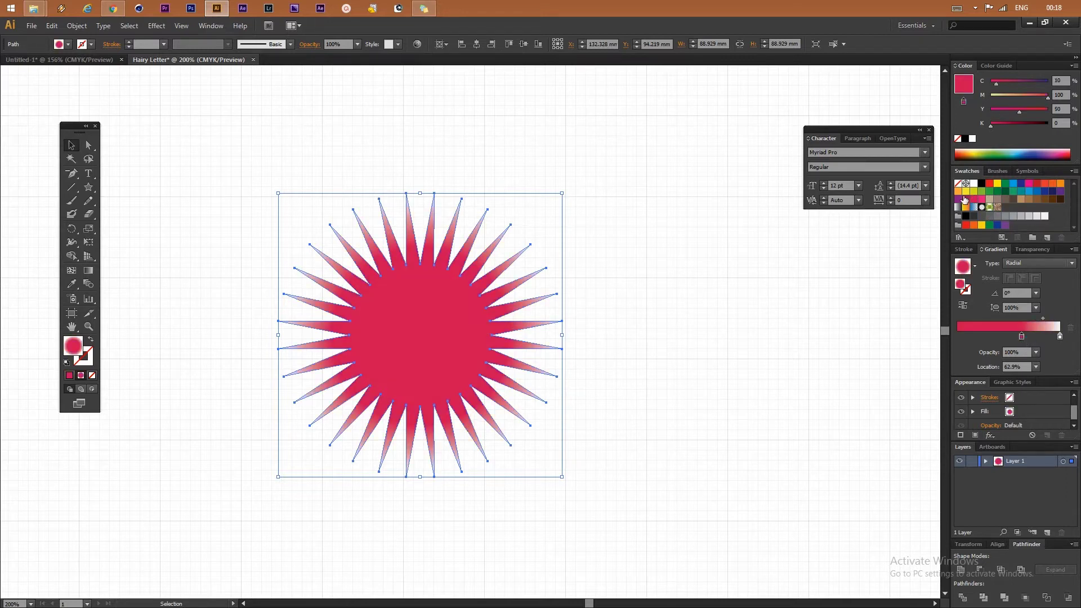
left_click_drag(957, 202, 961, 337)
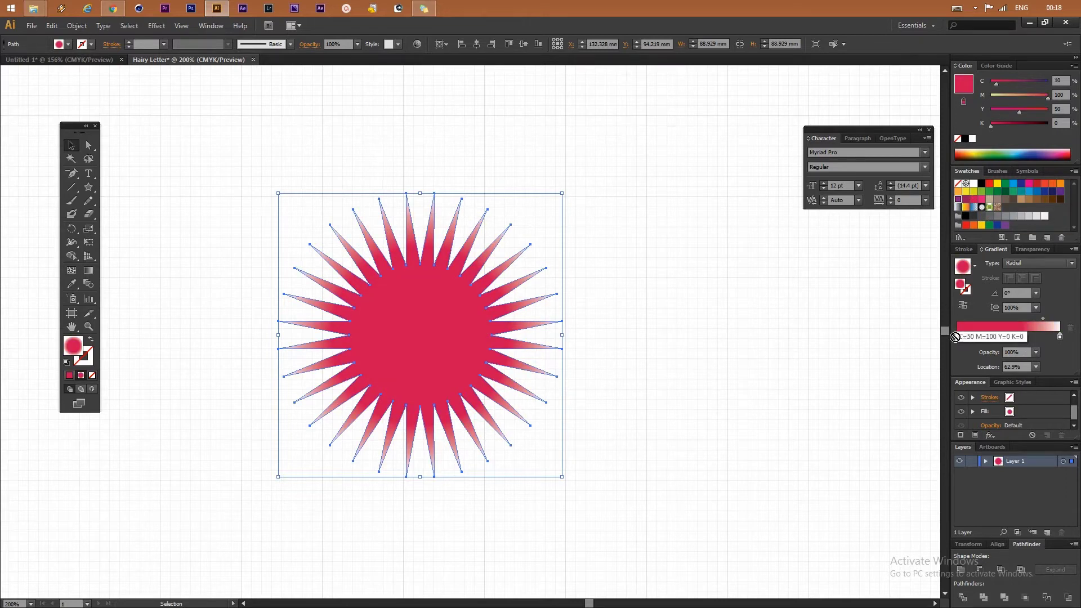
mouse_move(956, 336)
left_mouse_down()
mouse_move(964, 308)
mouse_move(957, 336)
mouse_move(1002, 318)
mouse_move(1005, 337)
mouse_move(1024, 337)
mouse_move(994, 320)
left_mouse_up()
left_click_drag(969, 202, 958, 337)
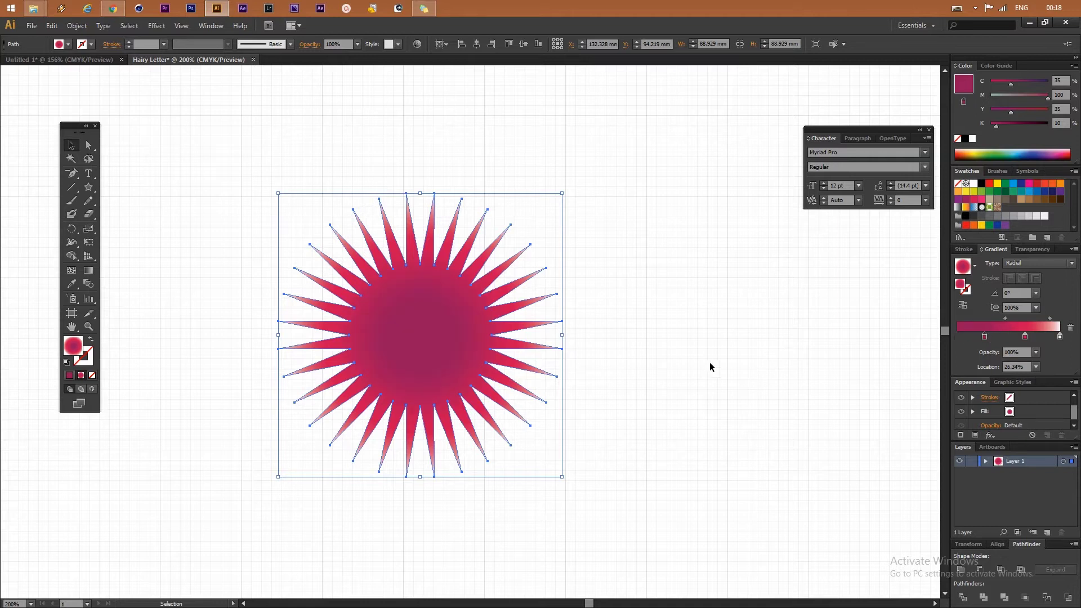
left_click_drag(1050, 319, 1046, 320)
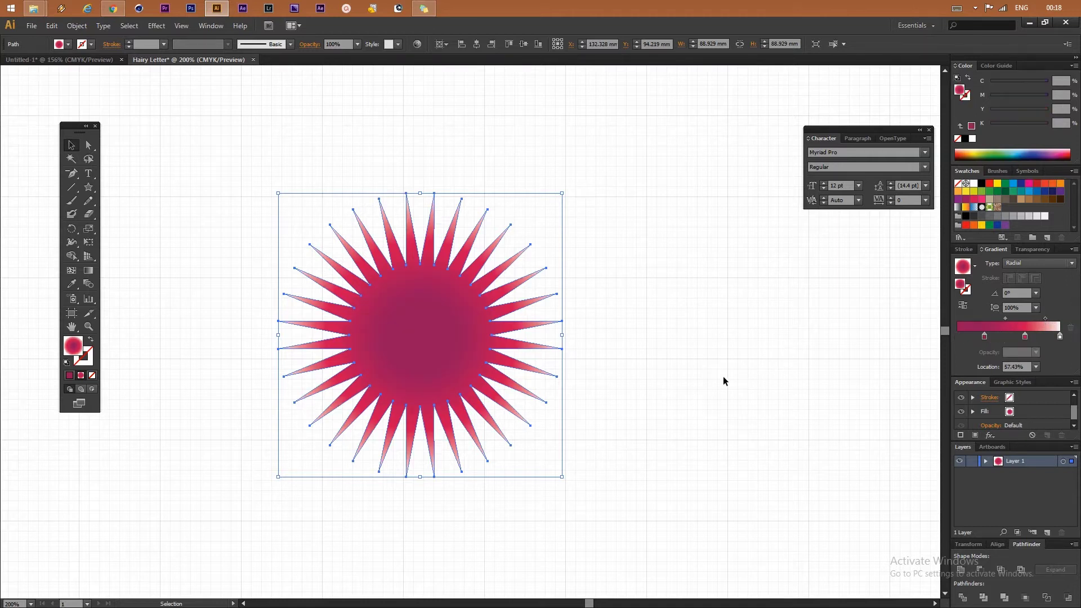
left_click(620, 394)
scroll(555, 401, "down", 3)
scroll(498, 364, "up", 2)
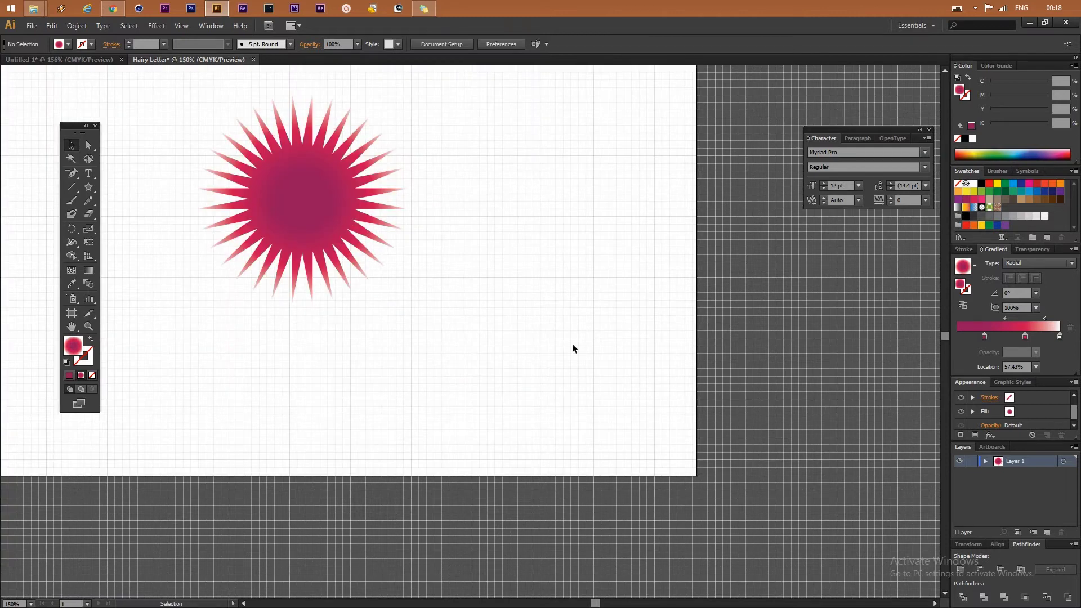
Step: Fit the artboard in view and scale the selected star down to about 25 mm
key("ctrl+0")
left_click(377, 340)
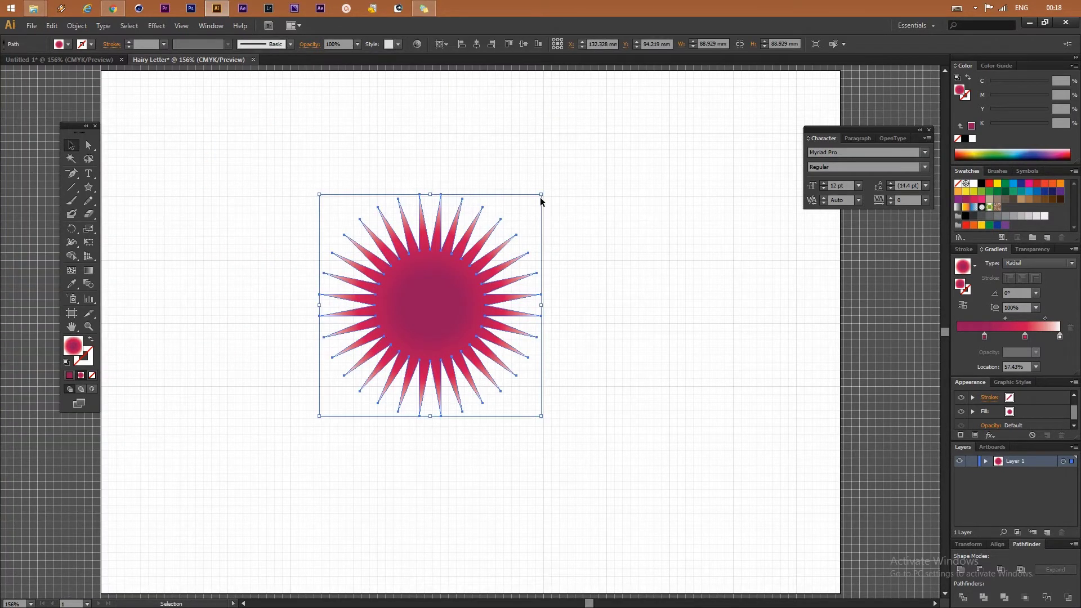
left_click_drag(540, 196, 461, 274)
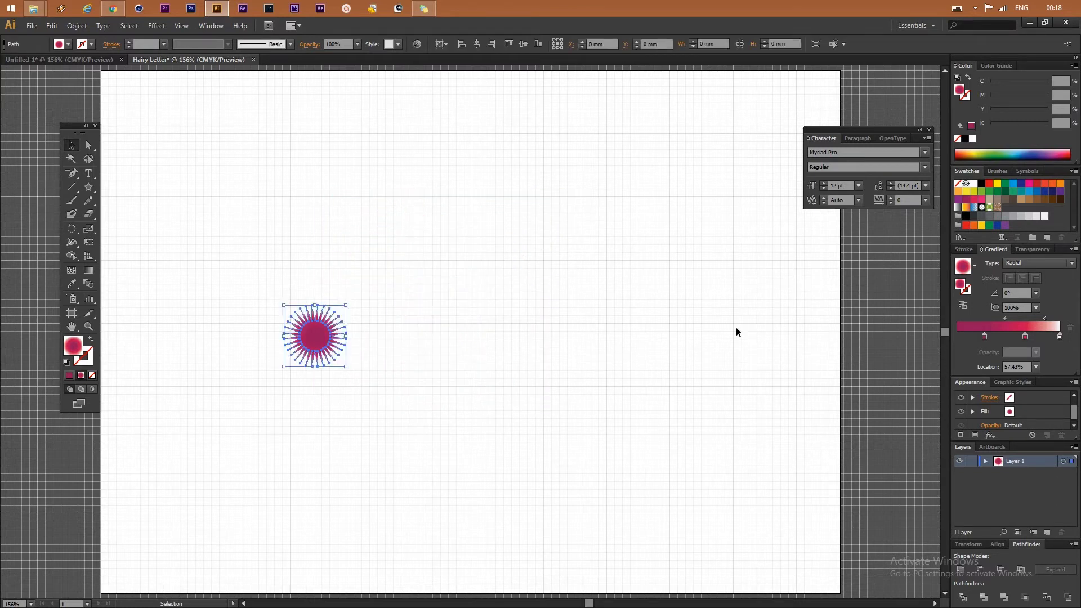
left_click(1043, 318)
left_click(442, 380)
key("a")
left_click(347, 353)
Step: Undo the shrink and shift the gradient blend point out to 65.37%
key("ctrl+z")
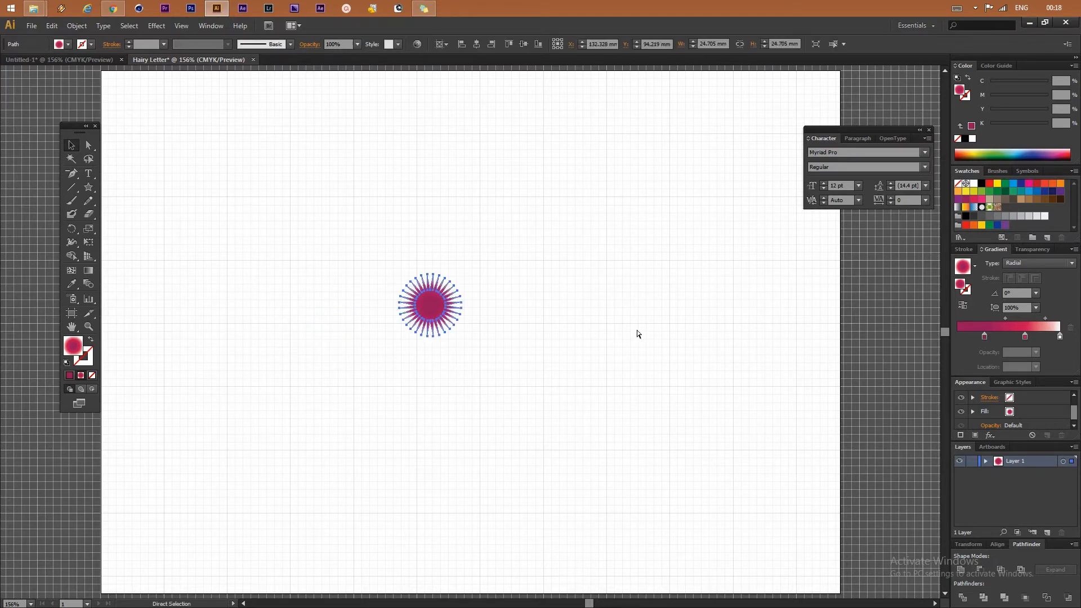
key("ctrl+z")
key("v")
left_click_drag(1045, 319, 1048, 319)
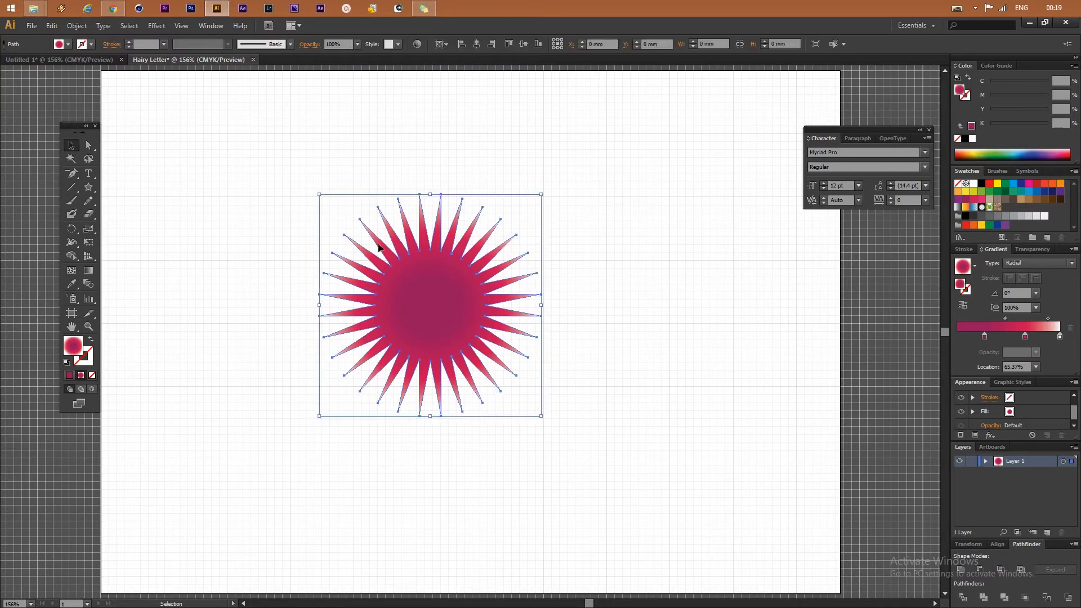
left_click(156, 25)
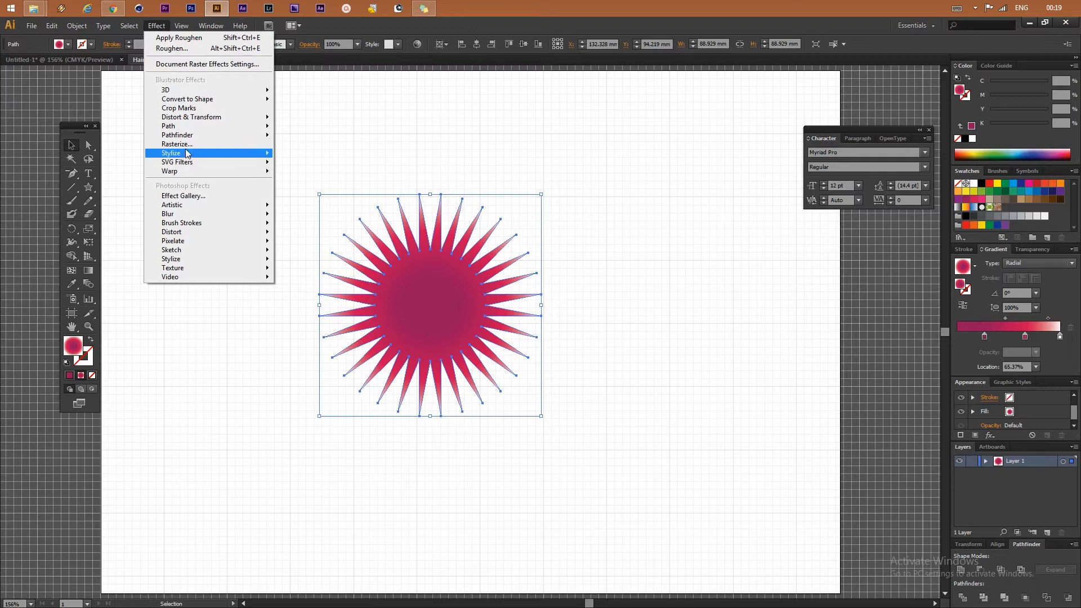
Step: Apply a 7 mm Round Corners effect to the star with preview, then reselect it
mouse_move(171, 153)
left_click(104, 204)
left_click(469, 329)
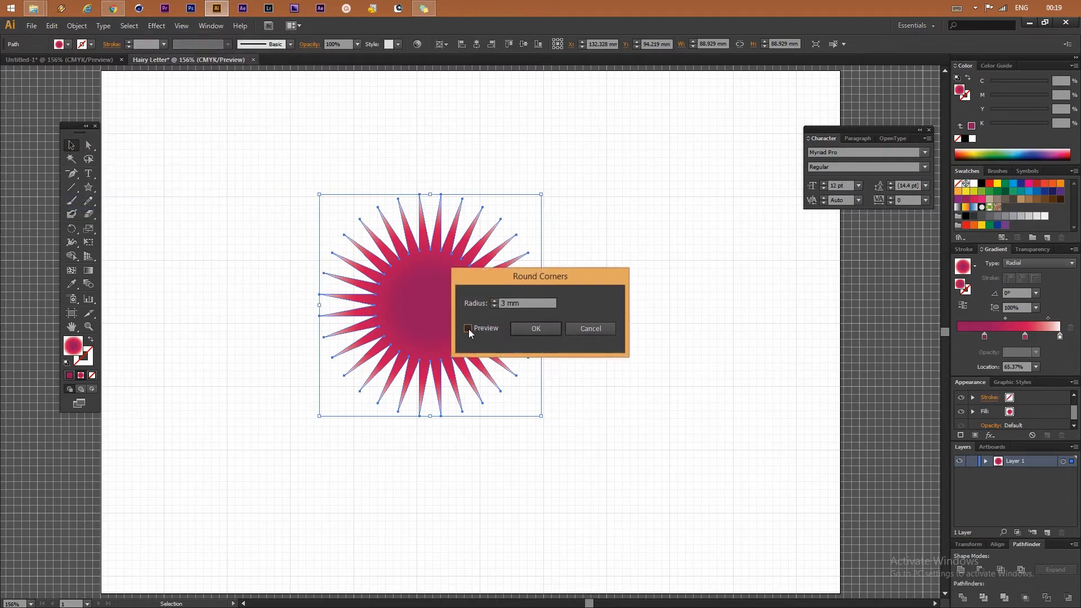
left_click_drag(511, 274, 620, 254)
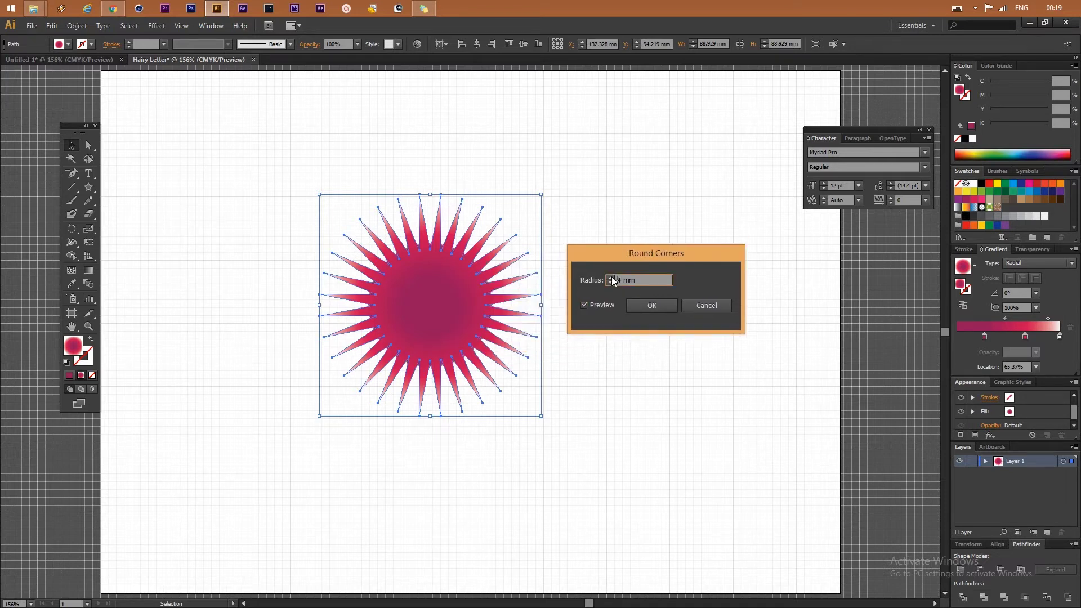
left_click(610, 278)
left_click(611, 277)
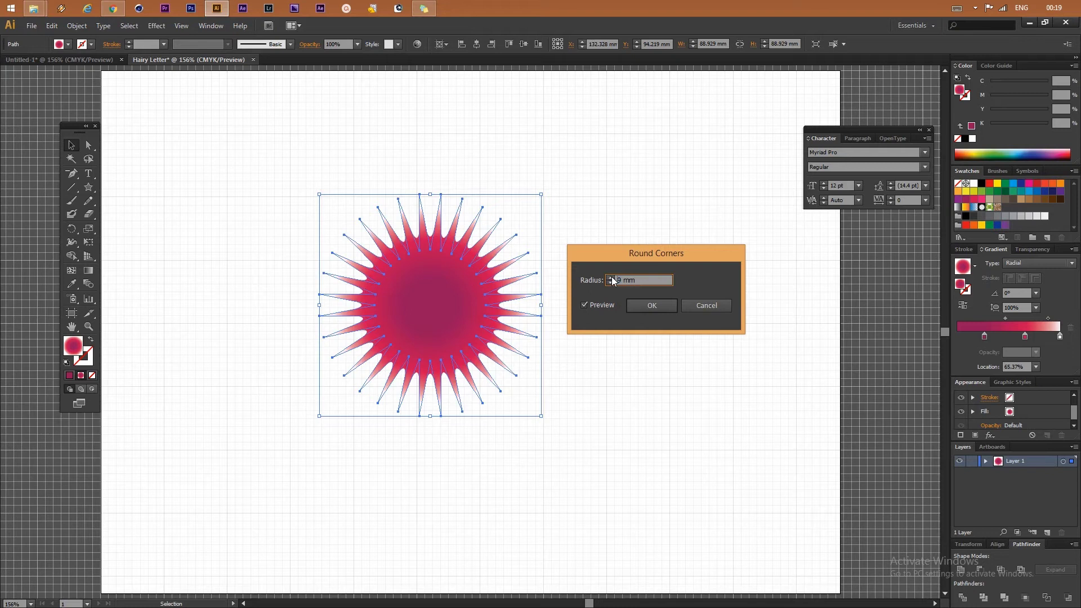
left_click(610, 283)
left_click(610, 283)
left_click(652, 305)
left_click(519, 441)
left_click(447, 357)
left_click(745, 302)
left_click(437, 338)
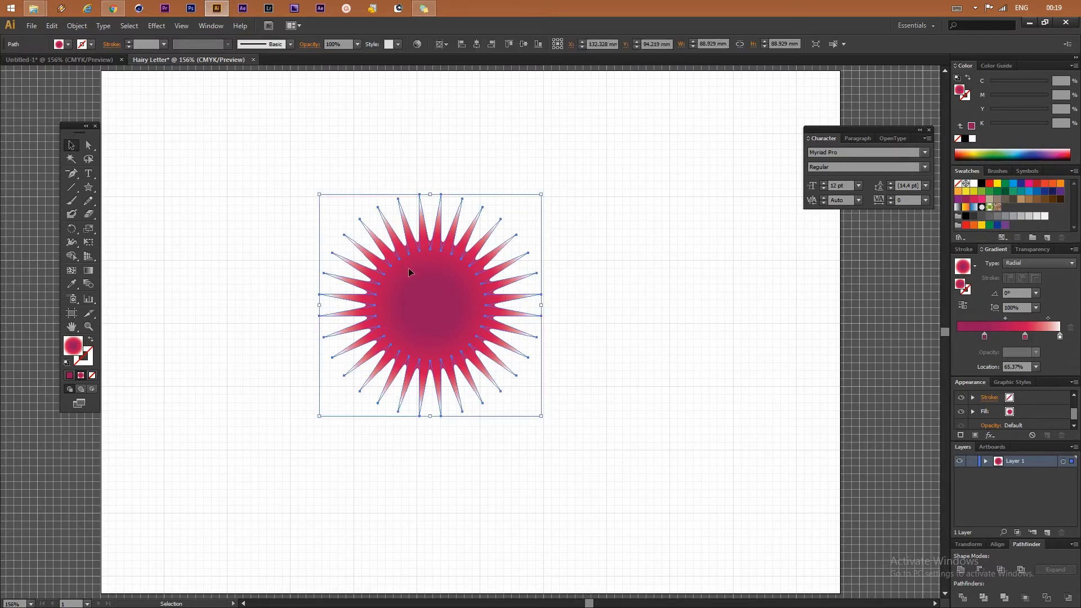
Step: Move the star left and down, then scale it uniformly to 20%
left_click_drag(409, 272, 268, 310)
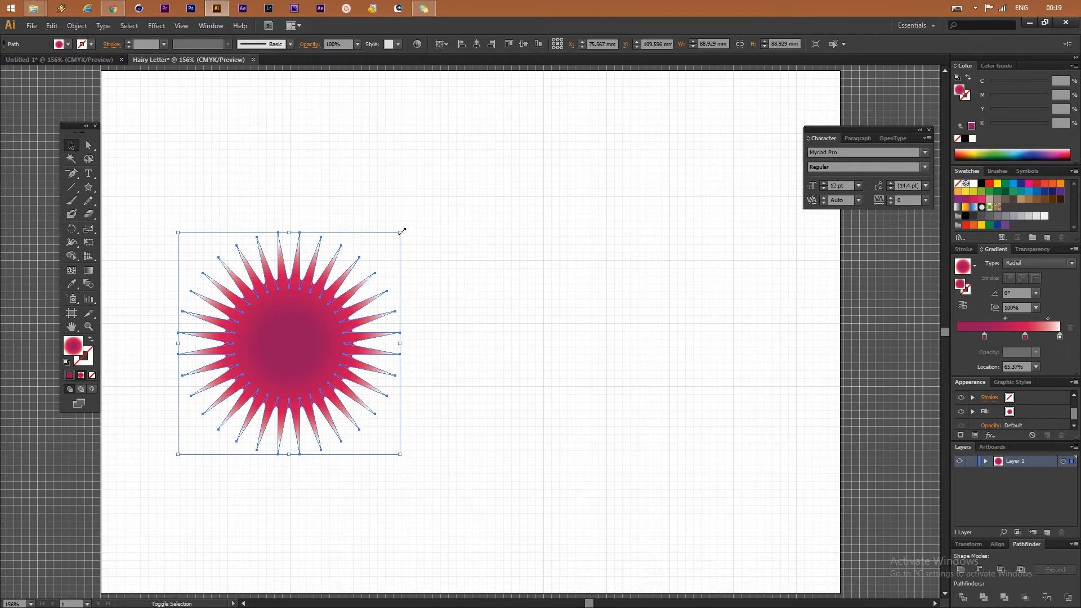
right_click(294, 323)
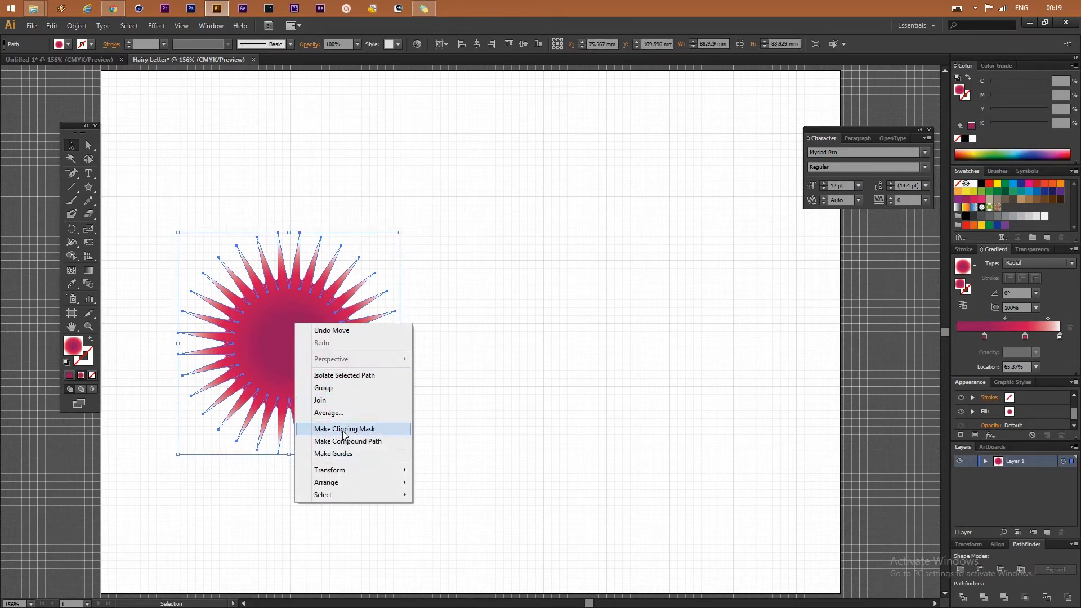
mouse_move(329, 470)
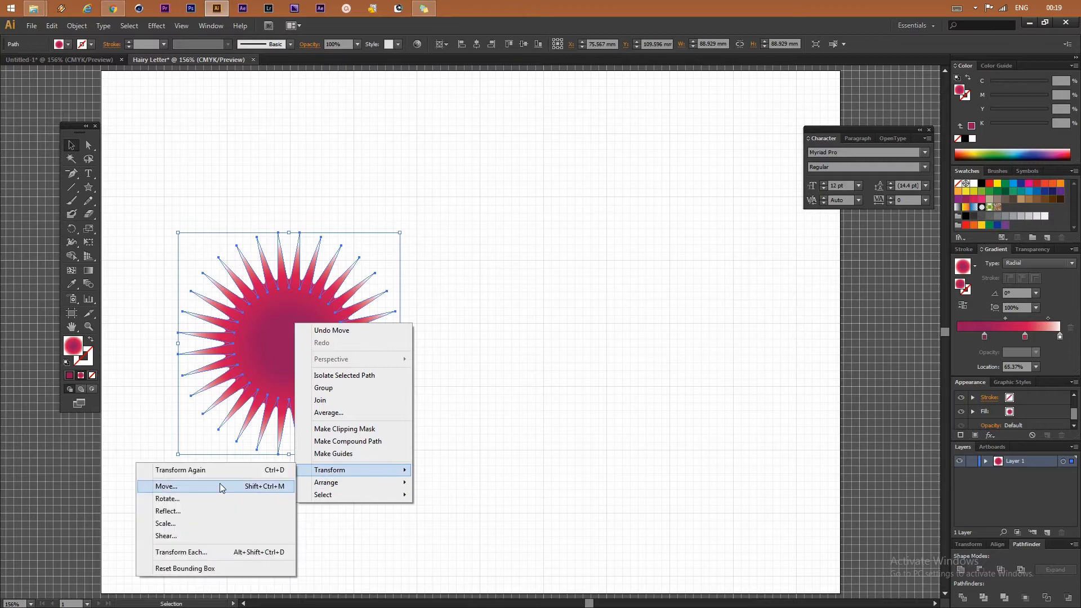
left_click(212, 523)
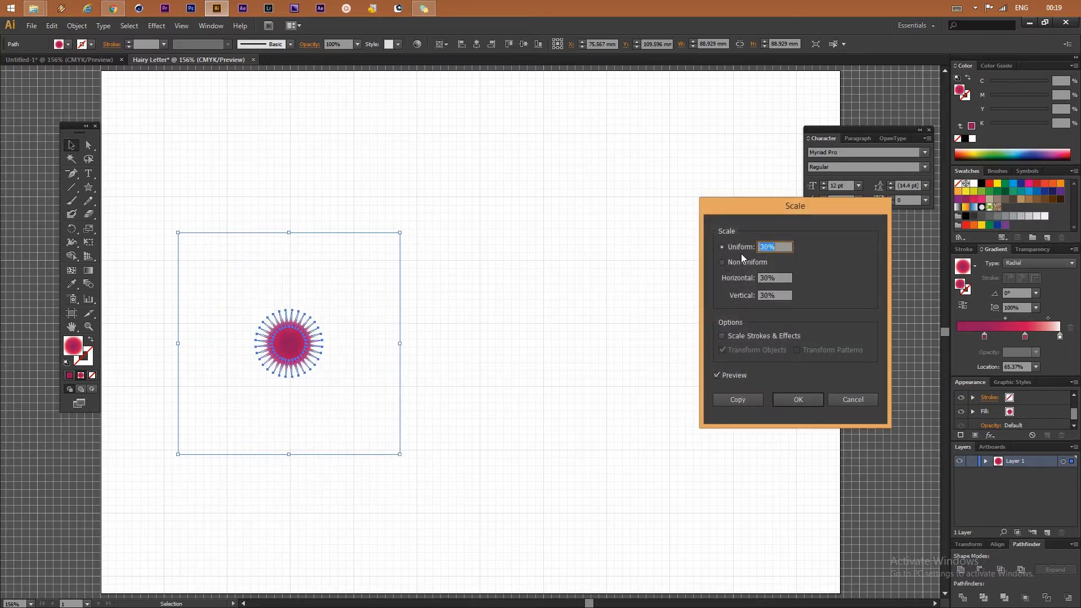
type("20")
key("Tab")
left_click(723, 247)
left_click(815, 400)
Step: Drag a copy of the small star to the right and select both
left_click(273, 478)
mouse_move(291, 340)
left_mouse_down()
mouse_move(251, 373)
mouse_move(637, 381)
left_mouse_up()
left_click_drag(198, 422, 696, 304)
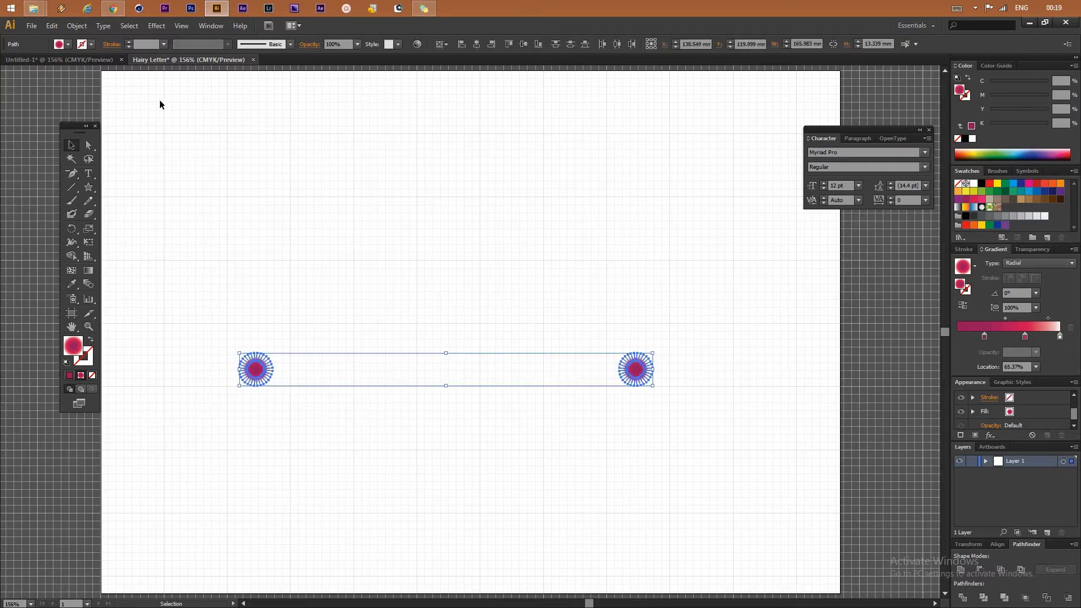
Step: Set Blend Options to 200 specified steps
left_click(76, 26)
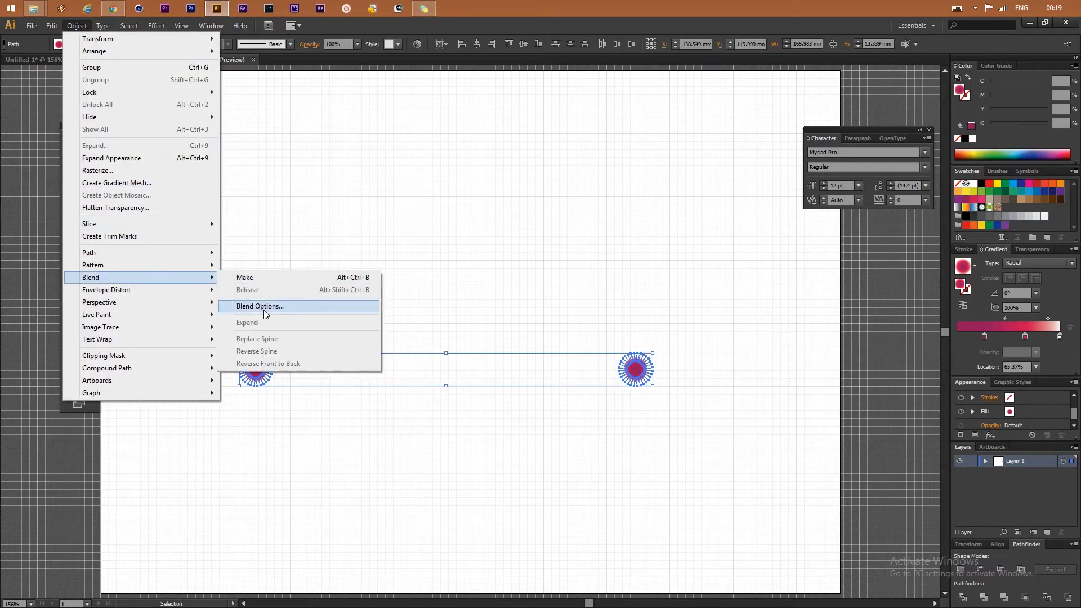
mouse_move(91, 277)
left_click(264, 310)
key("Tab")
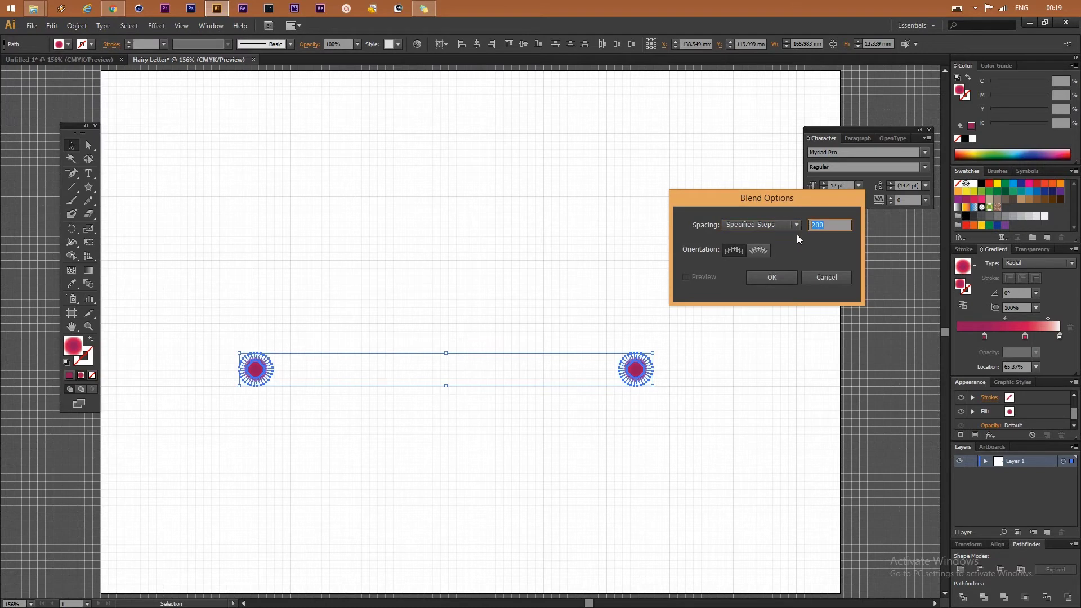
left_click(771, 277)
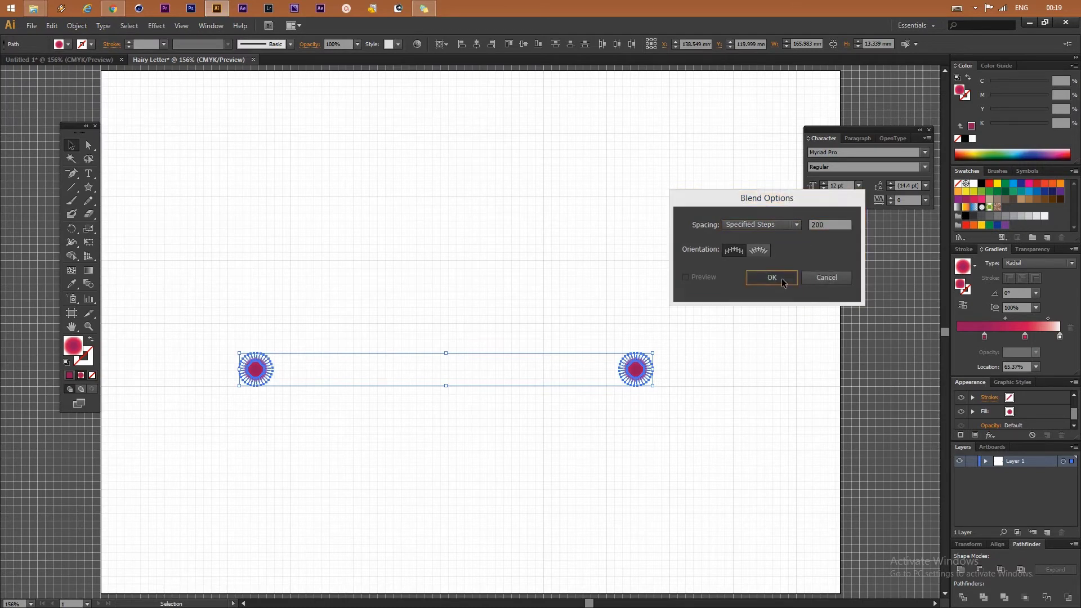
Step: Make the blend between the two small stars and check the resulting pink bar
left_click(76, 25)
mouse_move(90, 277)
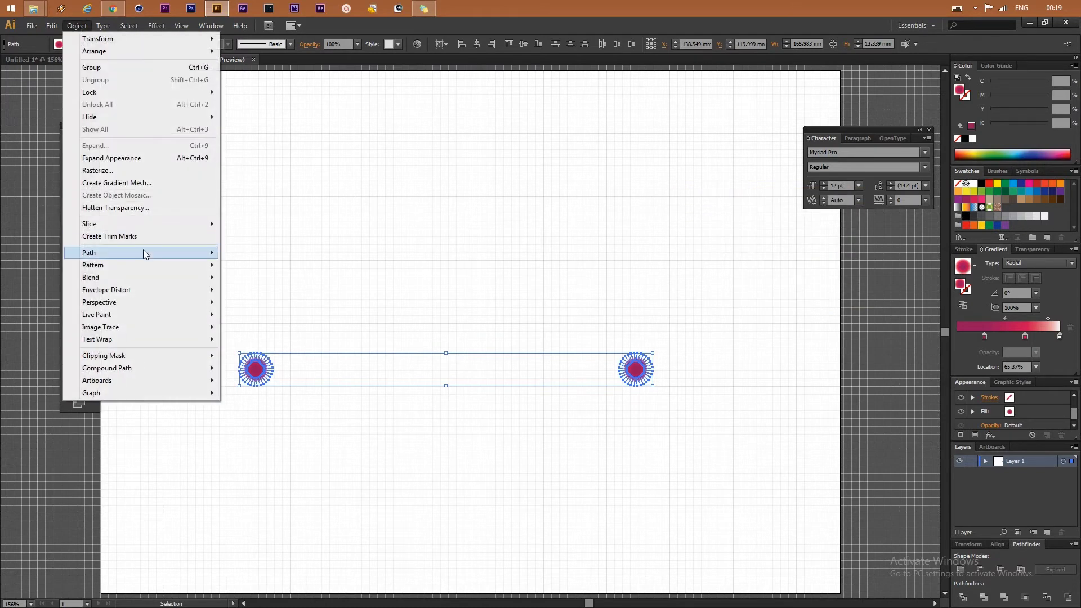
left_click(244, 278)
left_click(481, 269)
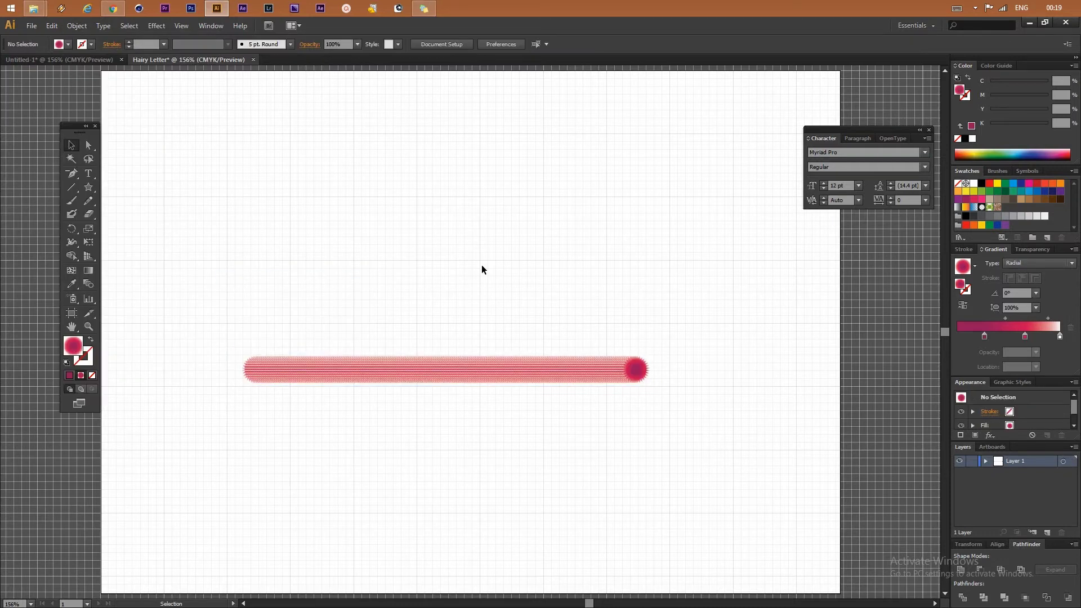
left_click(540, 403)
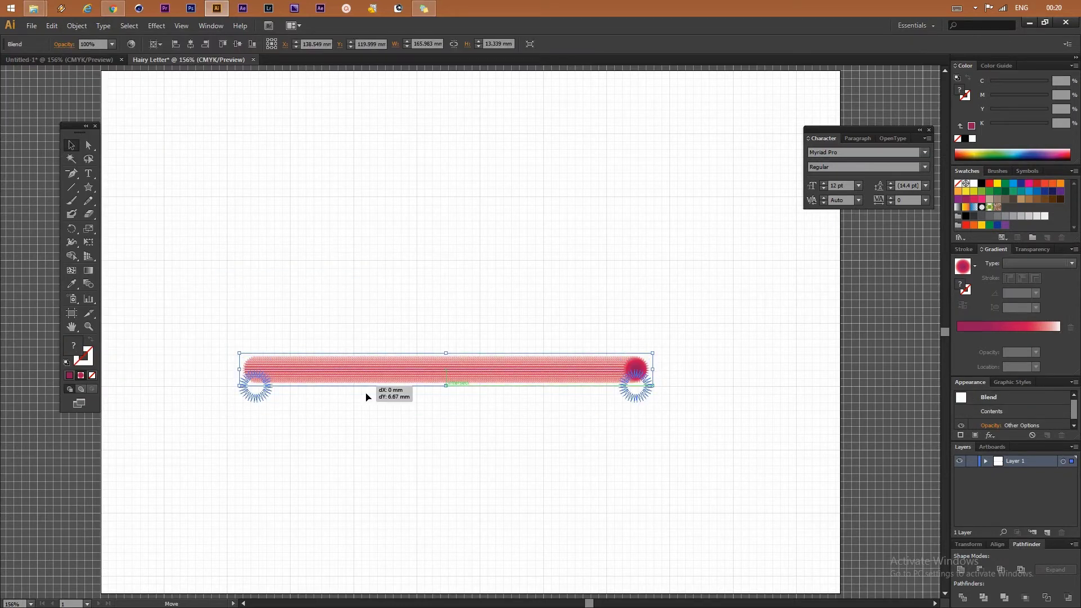
left_click(382, 346)
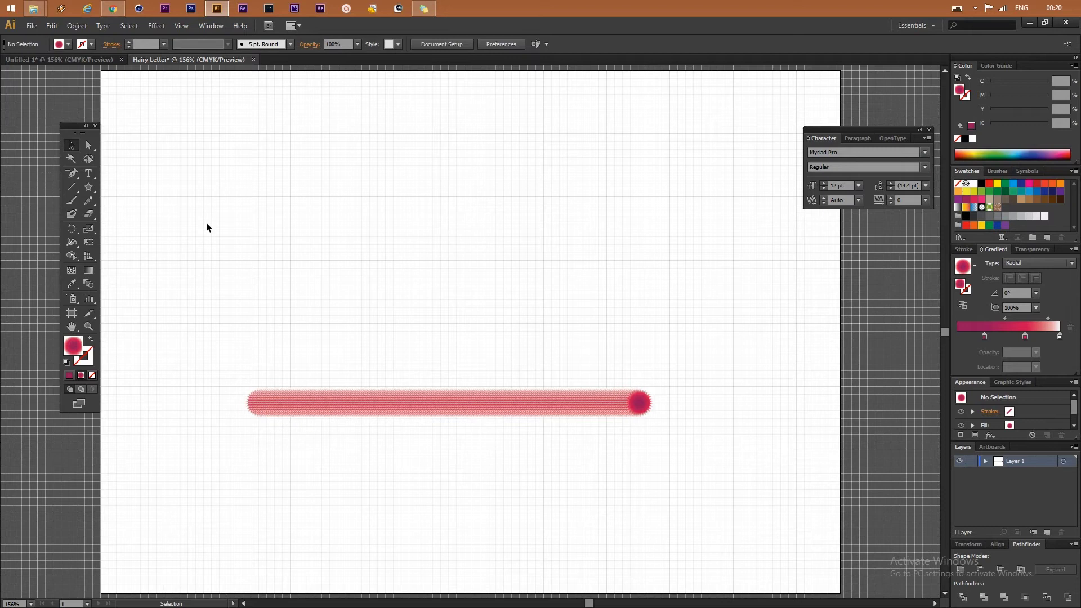
Step: Paint a black cursive L above the pink blend bar with the Paintbrush
left_click(73, 203)
left_click(981, 183)
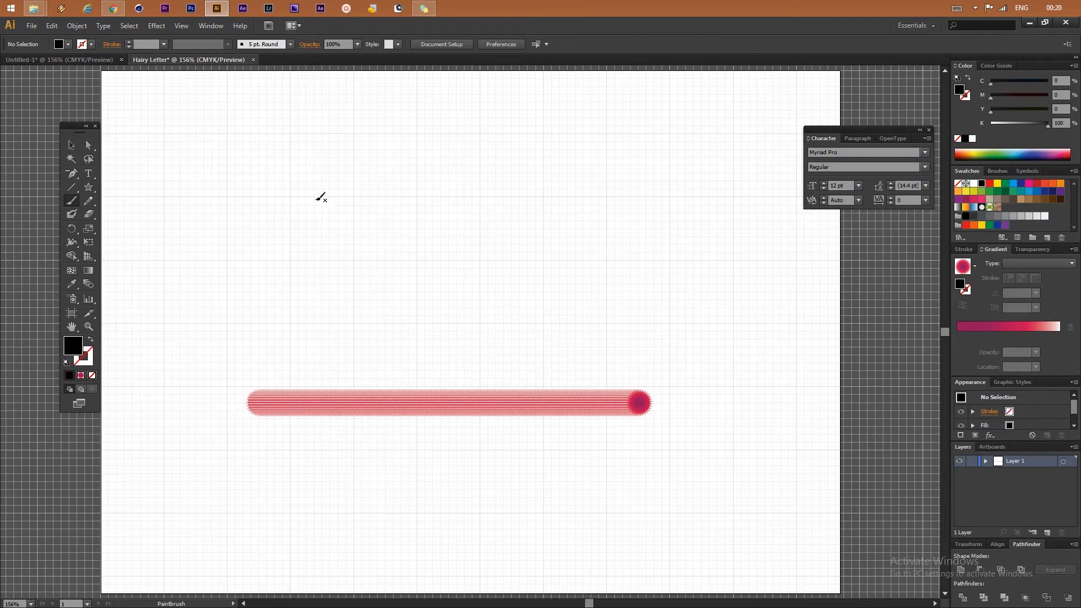
mouse_move(335, 192)
left_mouse_down()
mouse_move(456, 183)
mouse_move(404, 207)
mouse_move(355, 266)
mouse_move(473, 265)
mouse_move(430, 232)
mouse_move(442, 264)
left_mouse_up()
key("v")
key("ctrl+shift+a")
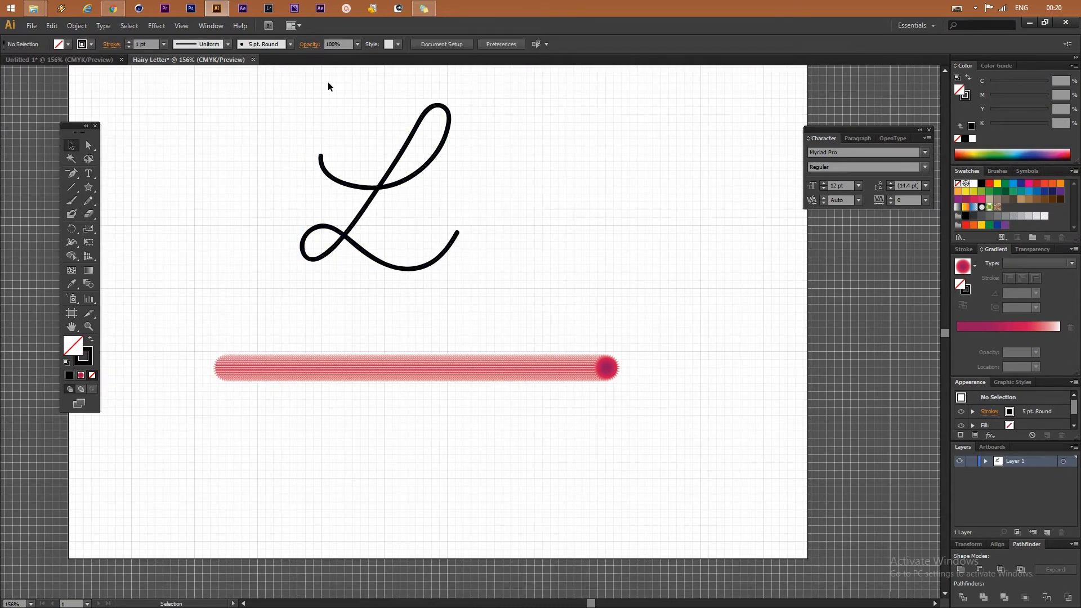
scroll(328, 82, "up", 1)
scroll(328, 82, "left", 1)
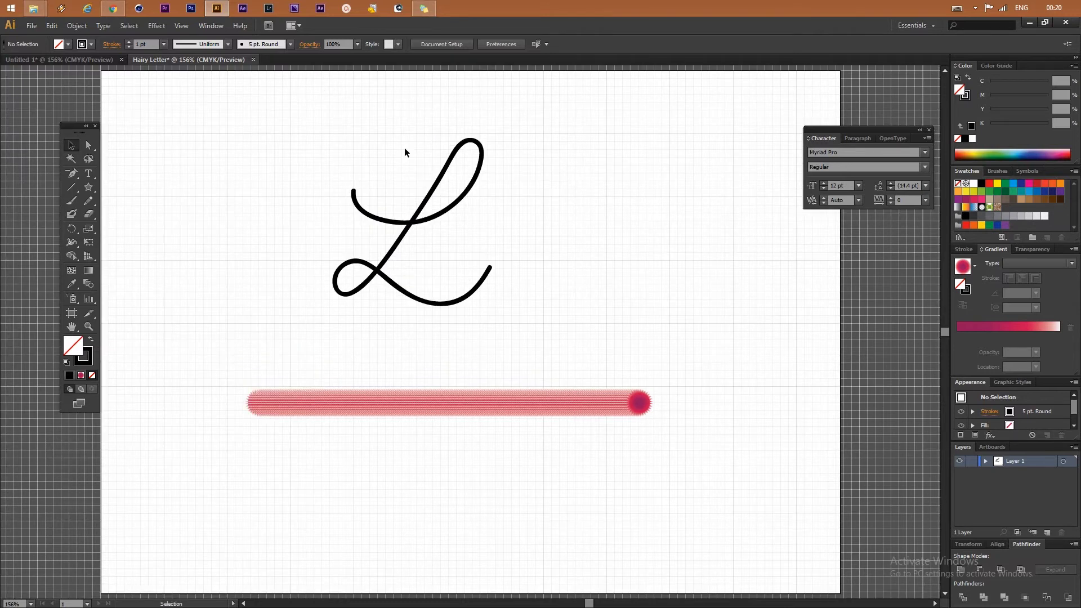
Step: Remove the stroke from the black L path
left_click(461, 197)
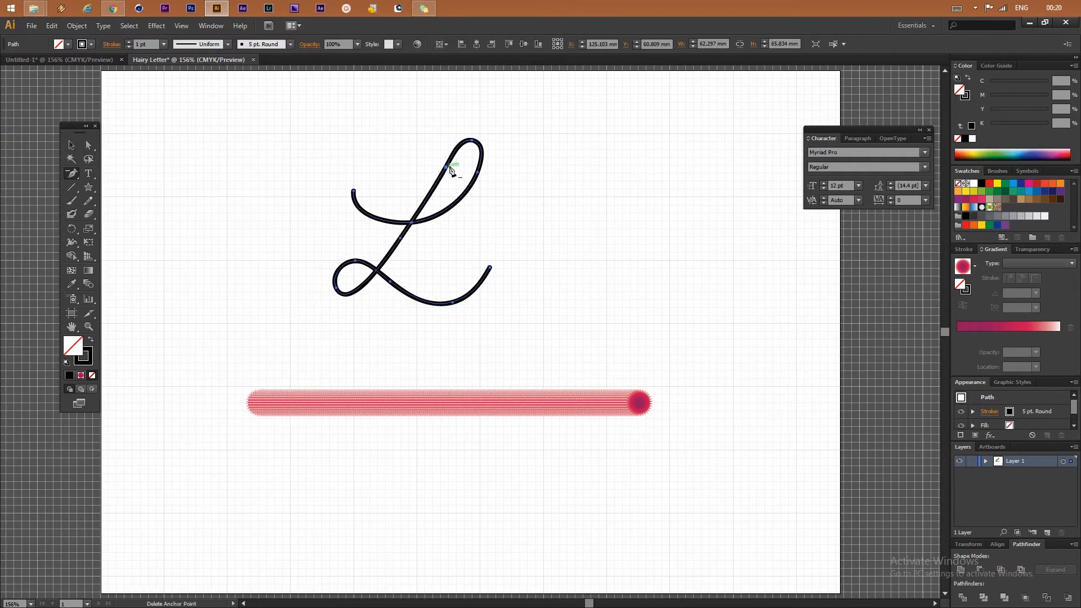
key("a")
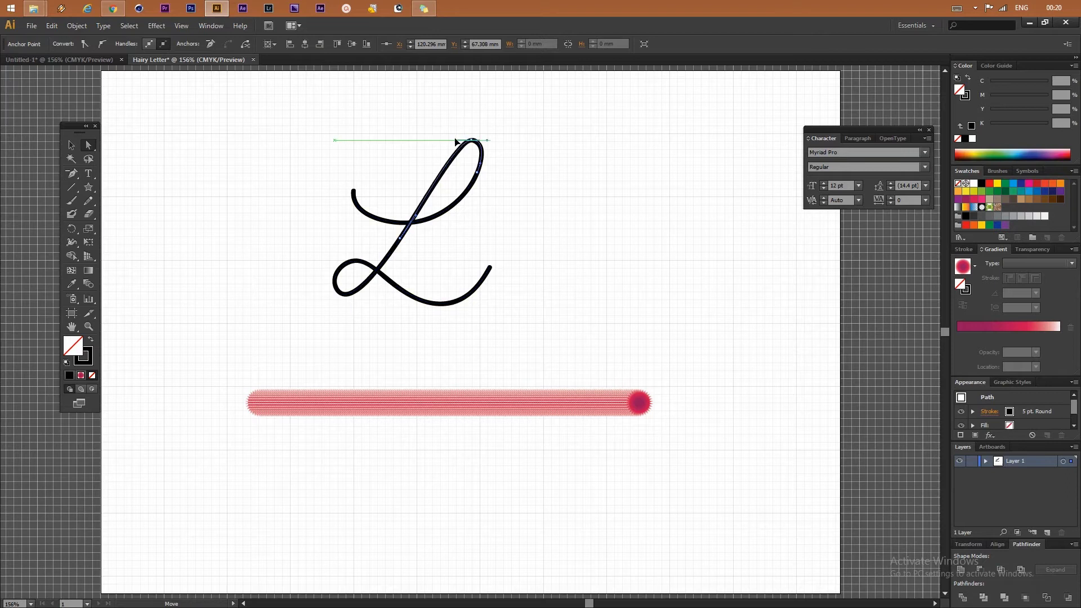
left_click(587, 162)
key("v")
left_click(455, 209)
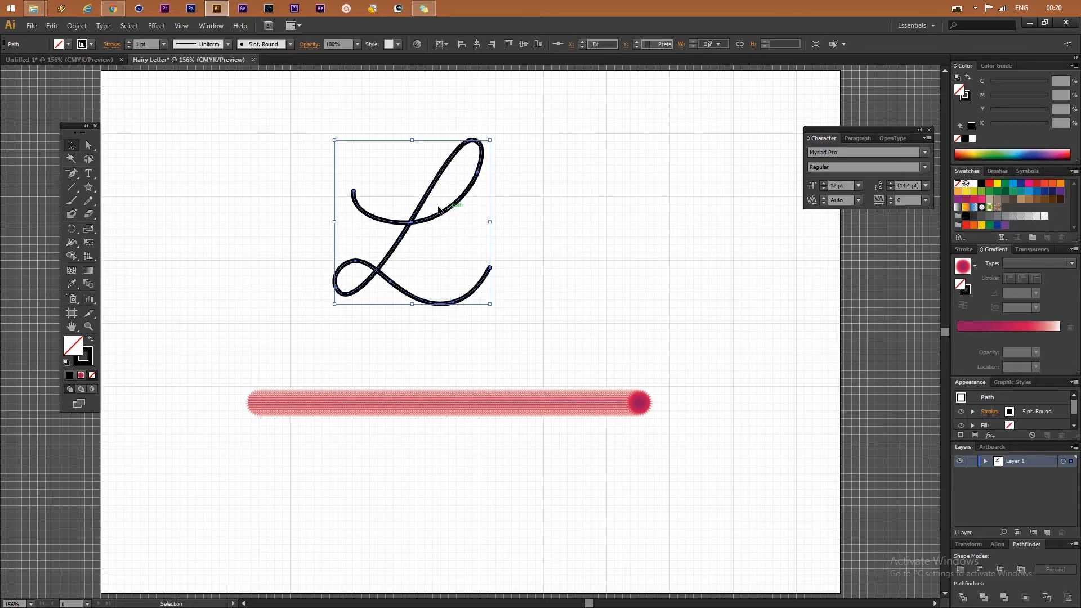
left_click(966, 98)
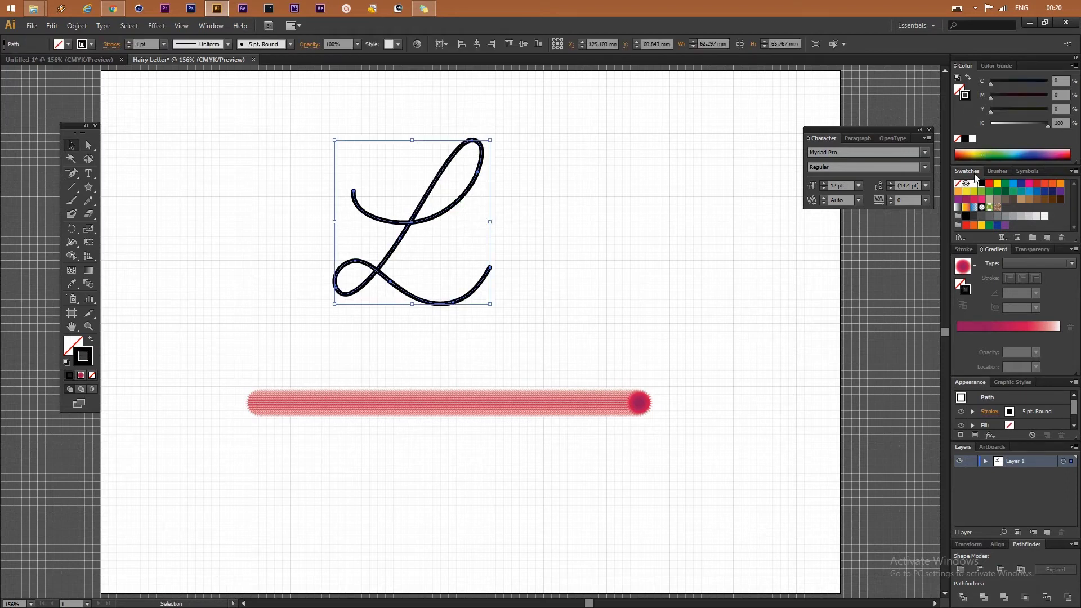
left_click(961, 184)
left_click(412, 307)
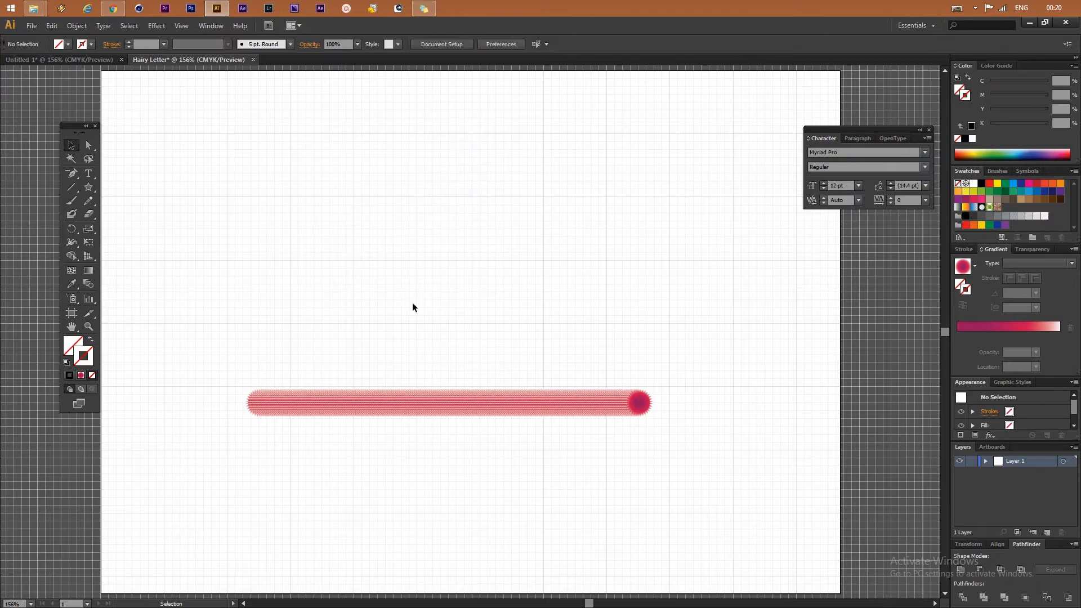
left_click(443, 299)
Step: Centre the L path horizontally and select it together with the pink blend bar
left_click(478, 45)
left_click(476, 45)
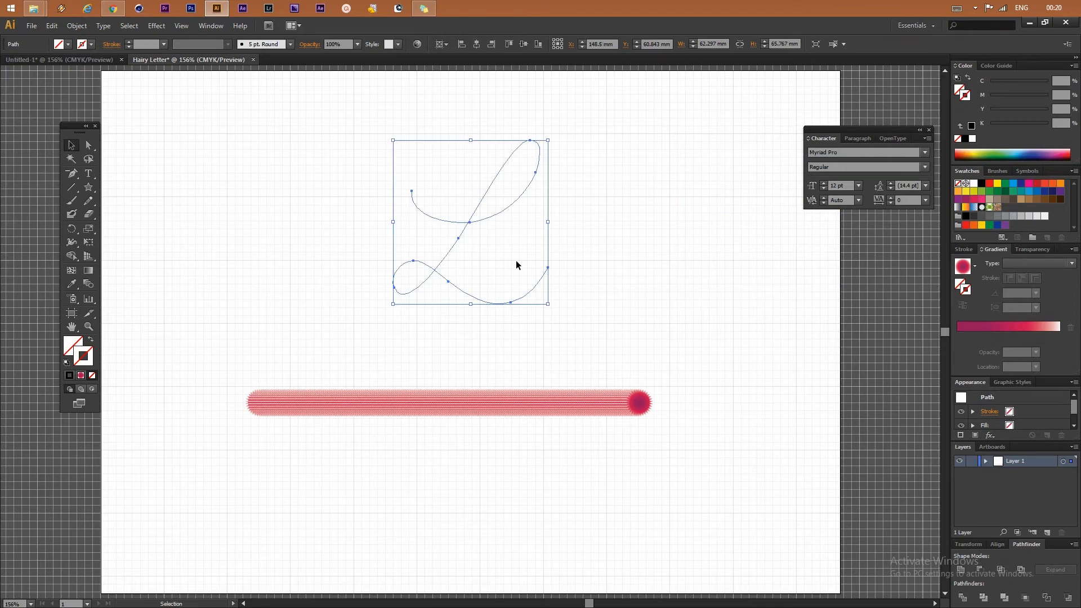
left_click(376, 516)
left_click_drag(390, 496, 475, 341)
left_click(407, 293, "shift")
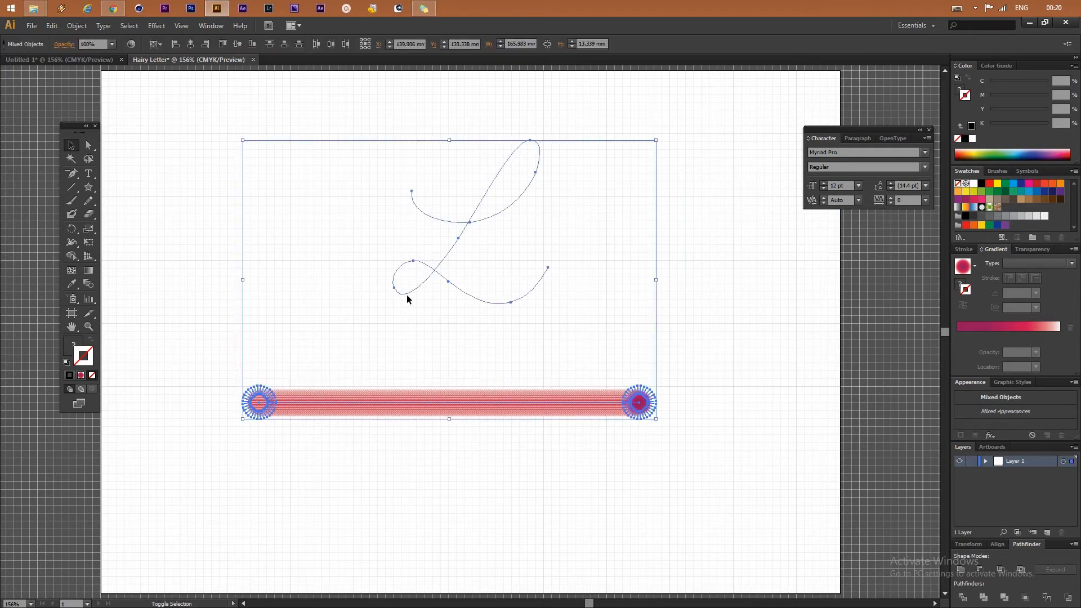
left_click(77, 26)
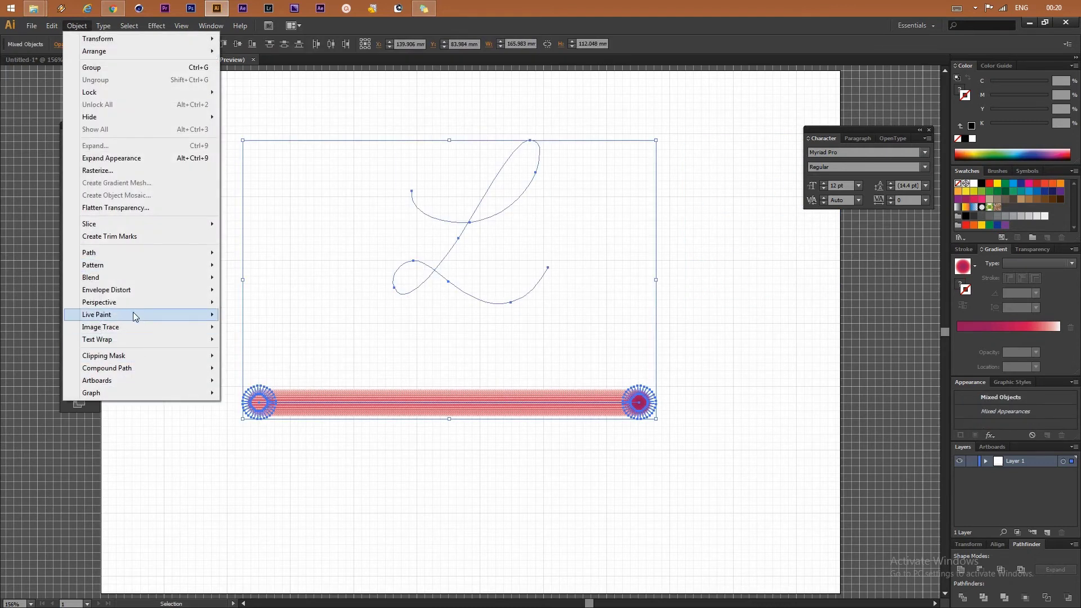
mouse_move(90, 277)
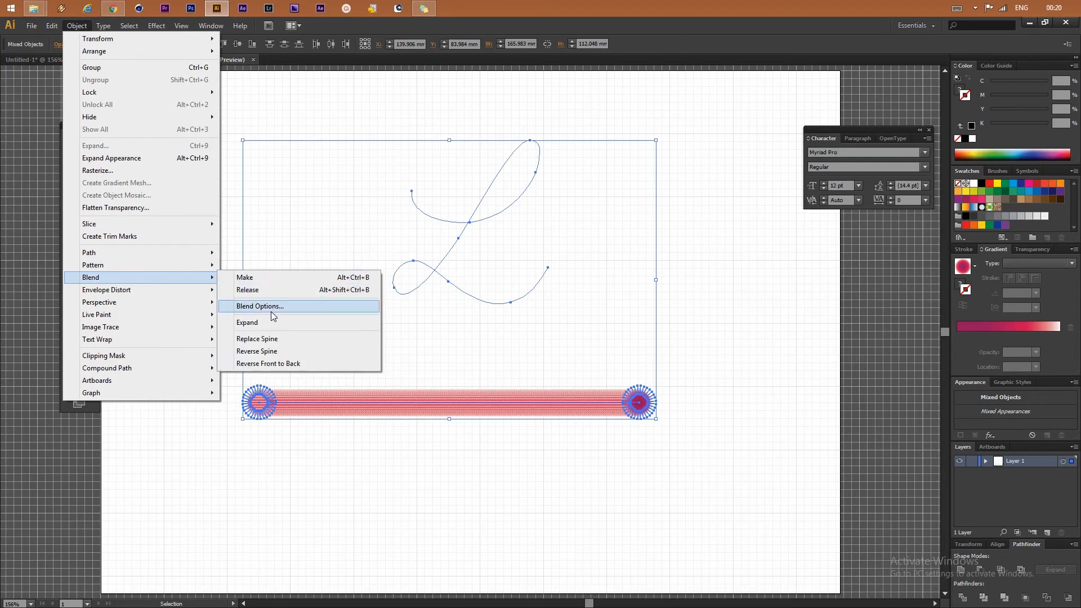
left_click(249, 338)
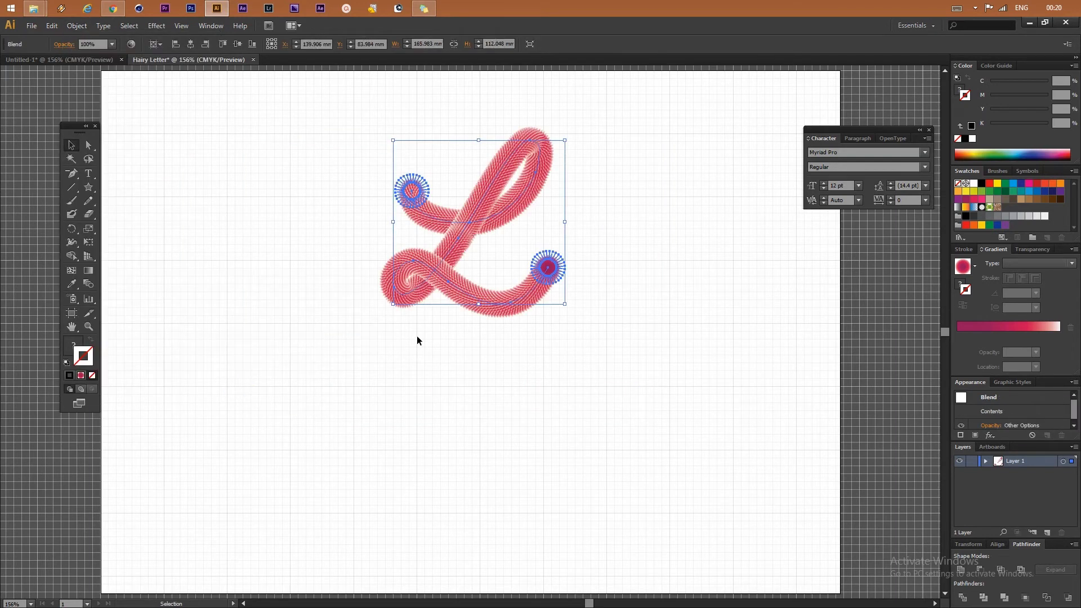
left_click(541, 321)
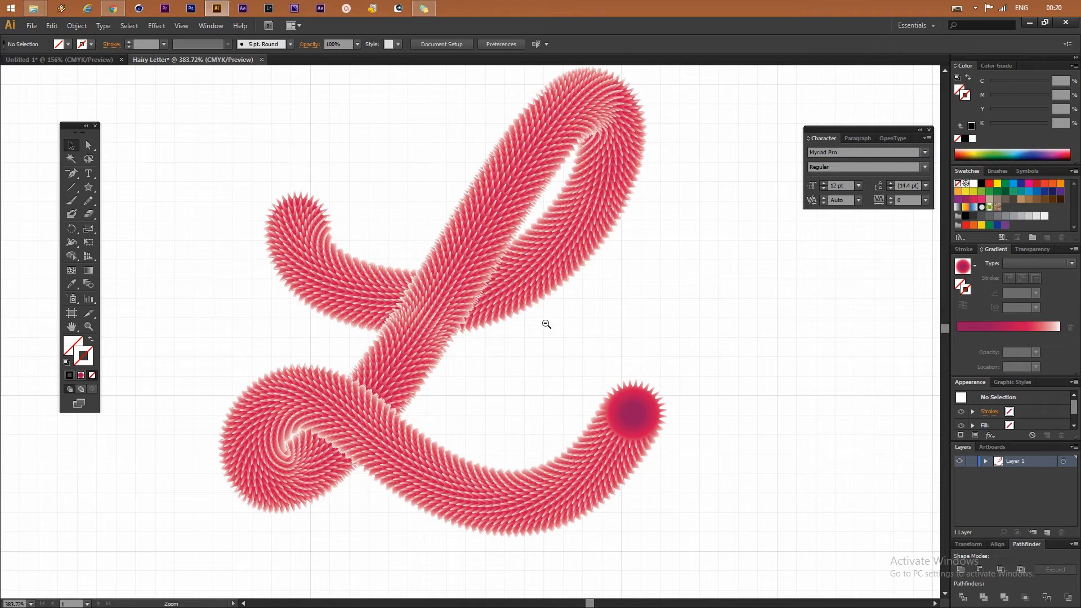
key("ctrl+minus")
left_click_drag(391, 243, 476, 318)
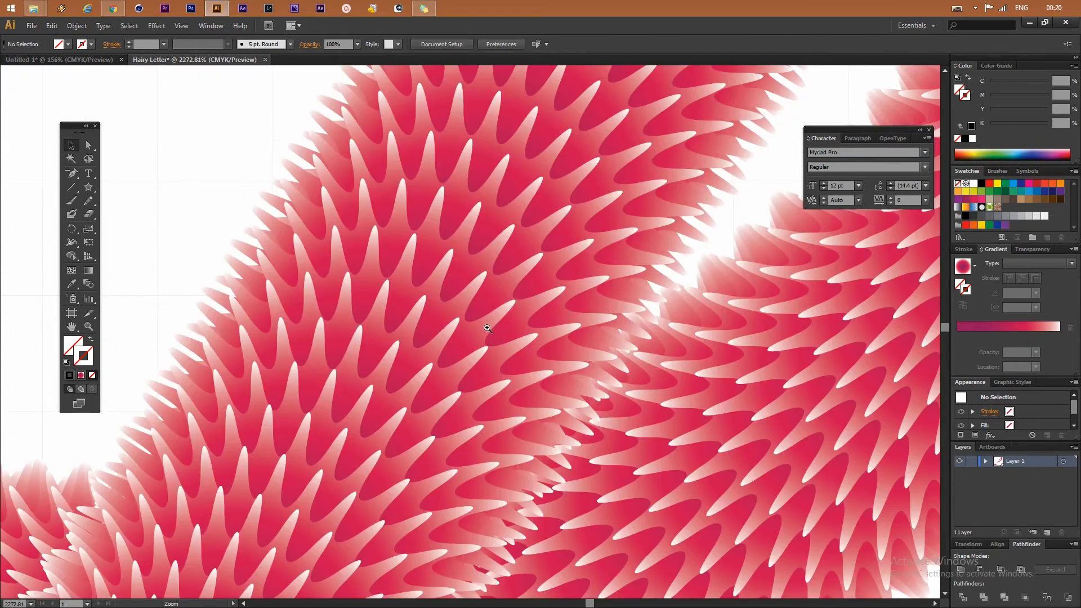
left_click(475, 382, "alt")
left_click(476, 382, "alt")
left_click(476, 382, "alt")
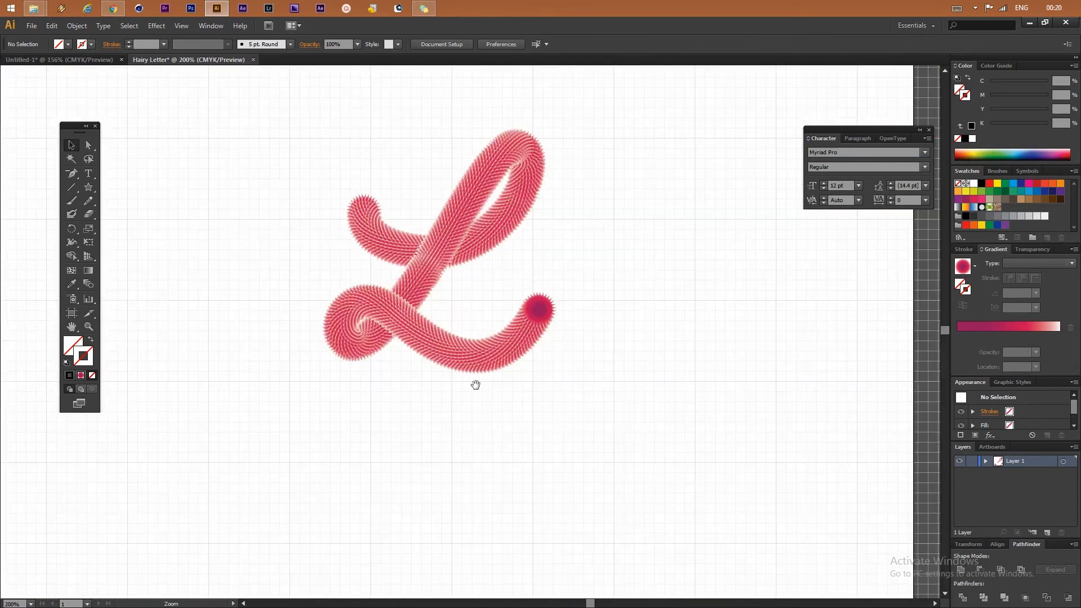
left_click(465, 303)
mouse_move(453, 282)
left_mouse_down()
mouse_move(464, 342)
mouse_move(452, 273)
left_mouse_up()
left_click(467, 335)
left_click(452, 272)
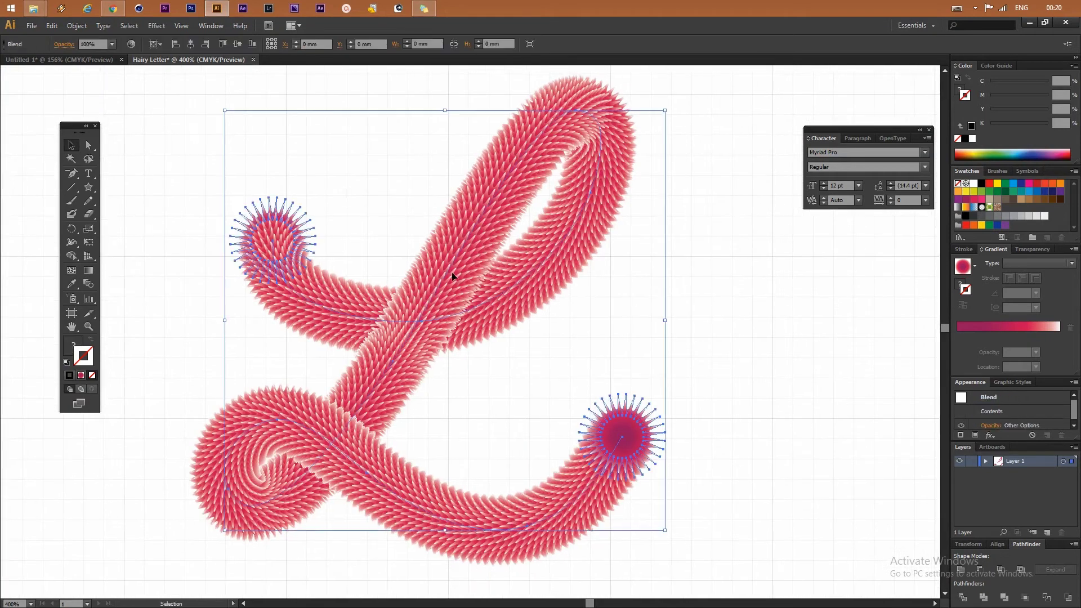
Step: Apply a Pucker & Bloat distortion of -18% to the furry L blend
left_click(150, 26)
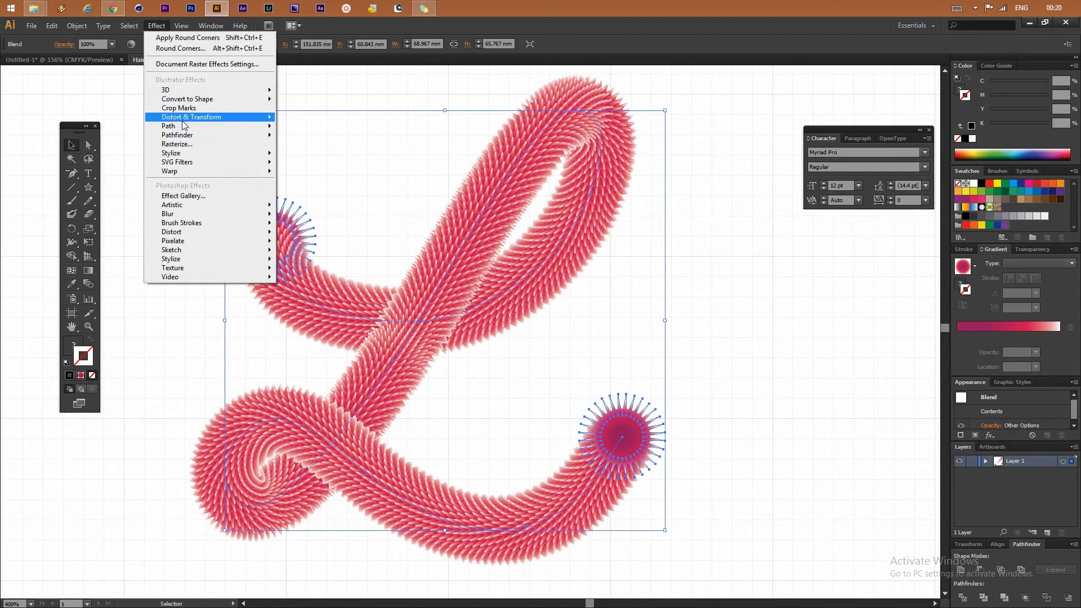
mouse_move(191, 116)
left_click(107, 132)
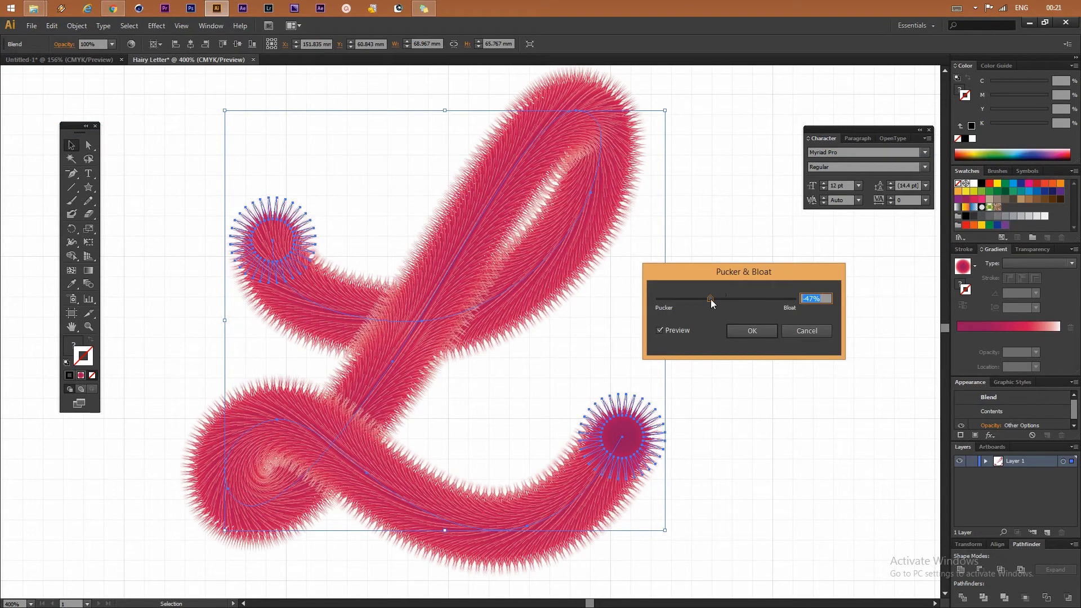
left_click_drag(710, 299, 718, 300)
mouse_move(719, 302)
left_mouse_down()
mouse_move(751, 302)
mouse_move(718, 299)
left_mouse_up()
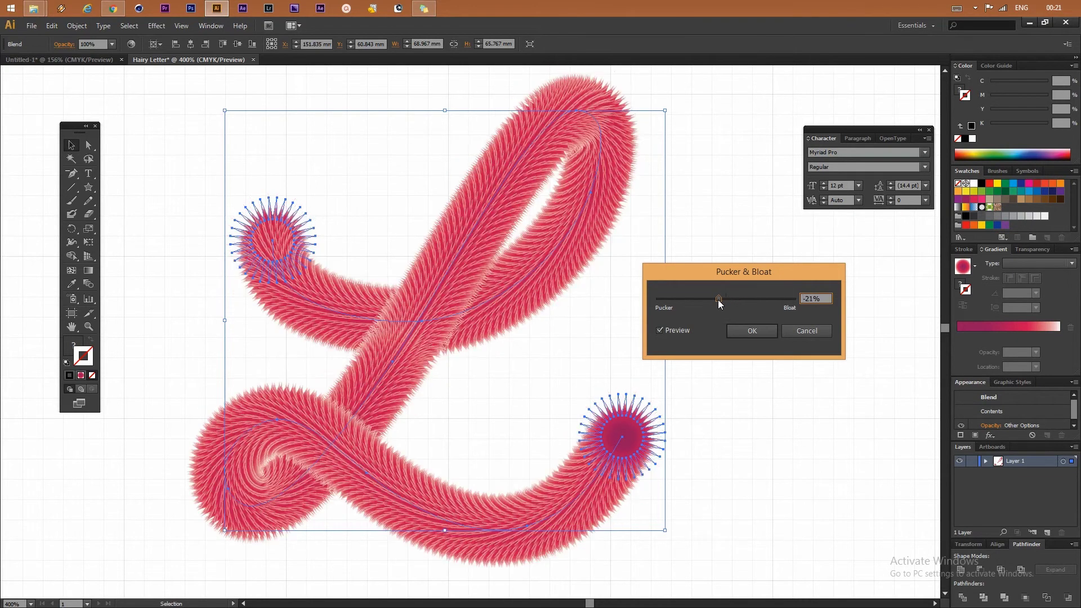
left_click_drag(709, 303, 720, 304)
left_click(755, 333)
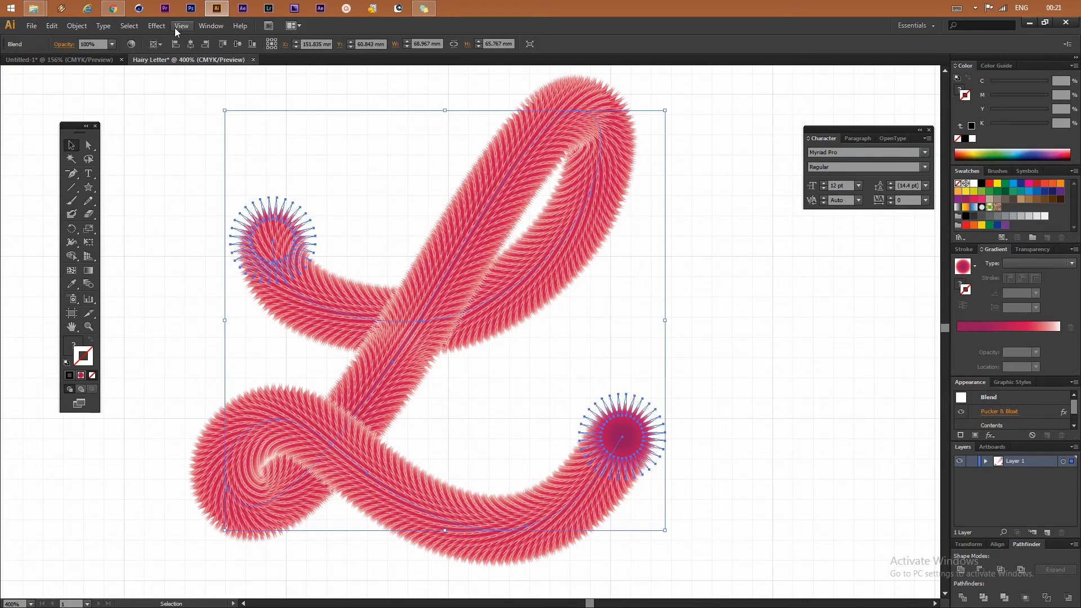
Step: Preview Roughen on the L with Smooth points, Detail 0 and Size 5%
left_click(157, 25)
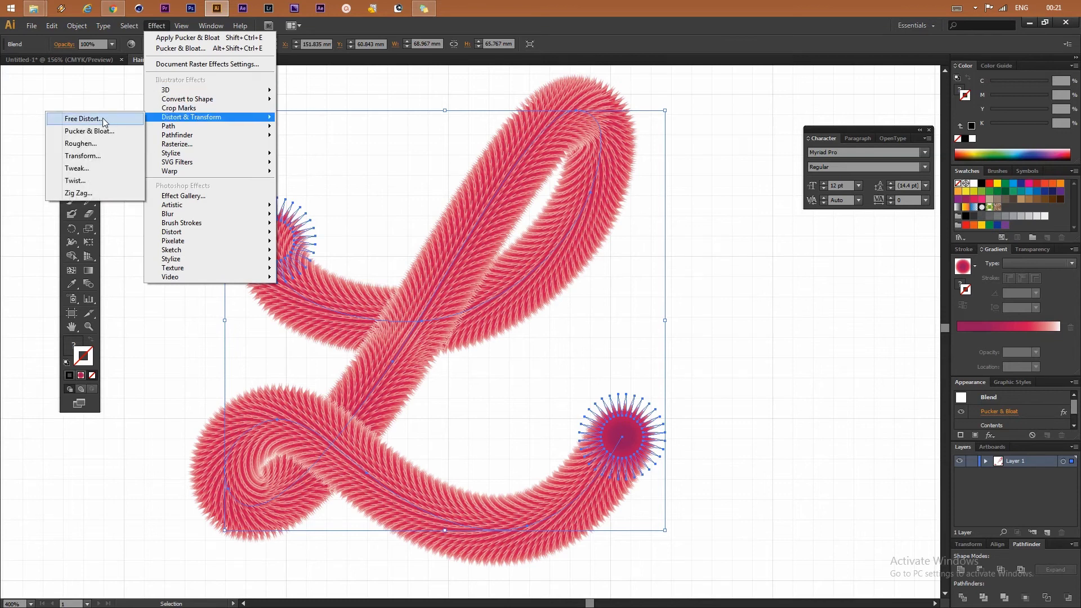
left_click(82, 144)
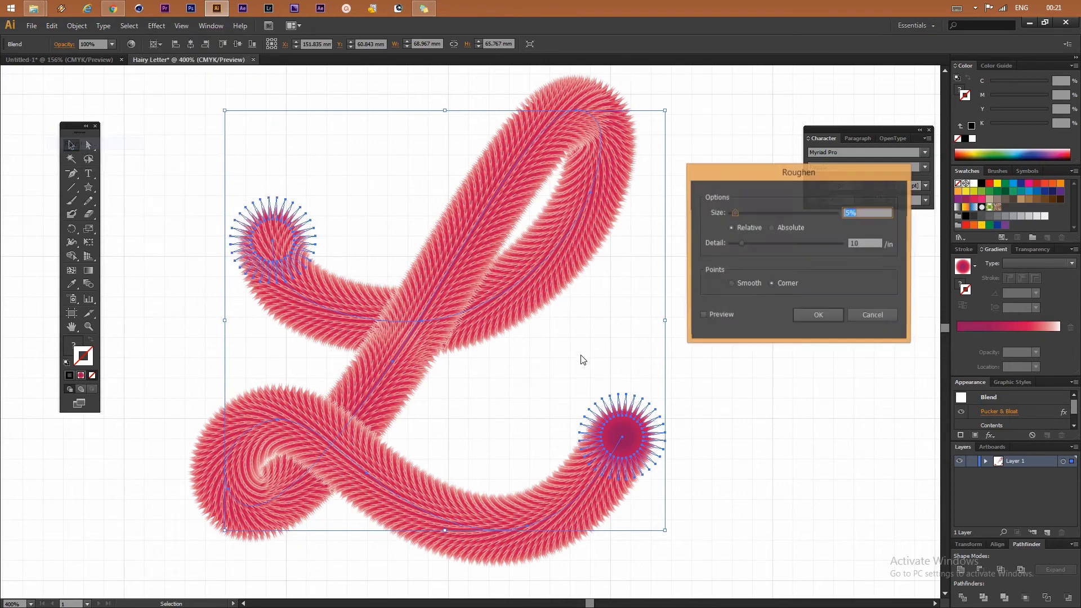
left_click(711, 314)
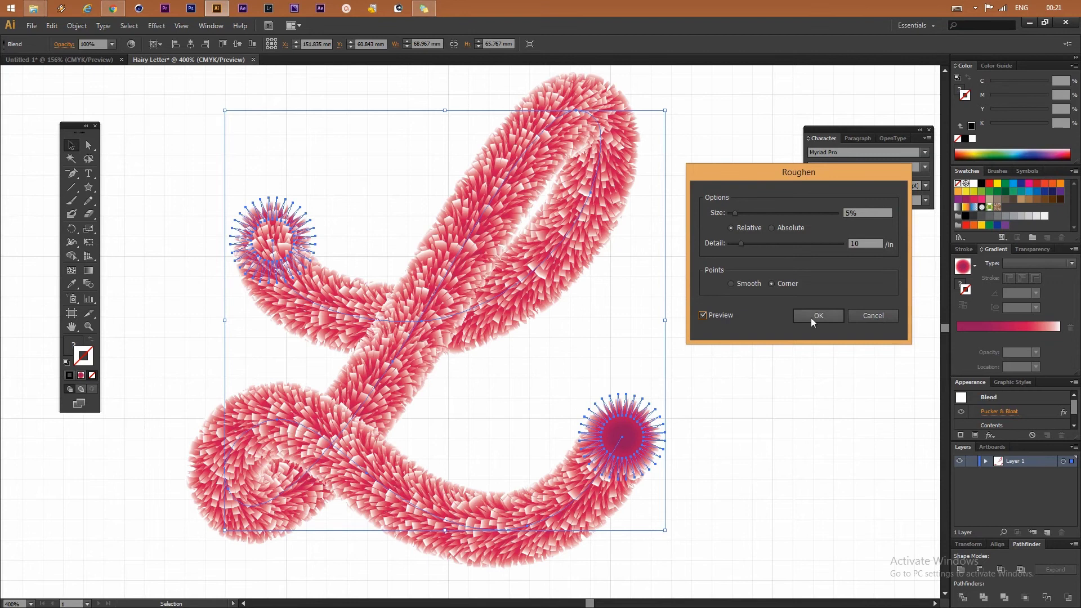
left_click(752, 282)
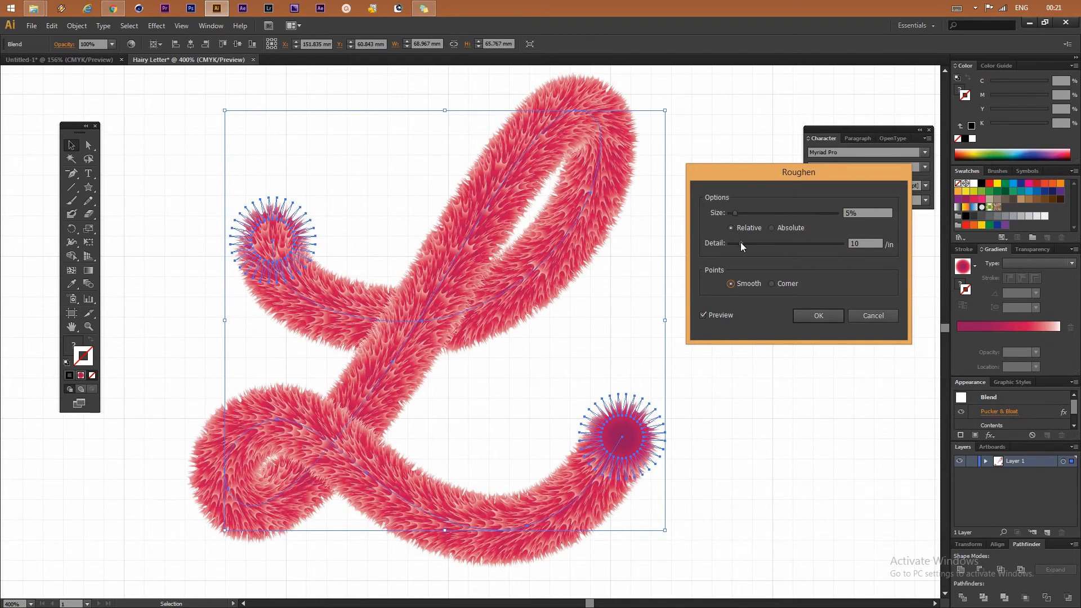
mouse_move(741, 243)
left_mouse_down()
mouse_move(731, 243)
mouse_move(740, 214)
mouse_move(743, 245)
mouse_move(737, 214)
mouse_move(733, 244)
left_mouse_up()
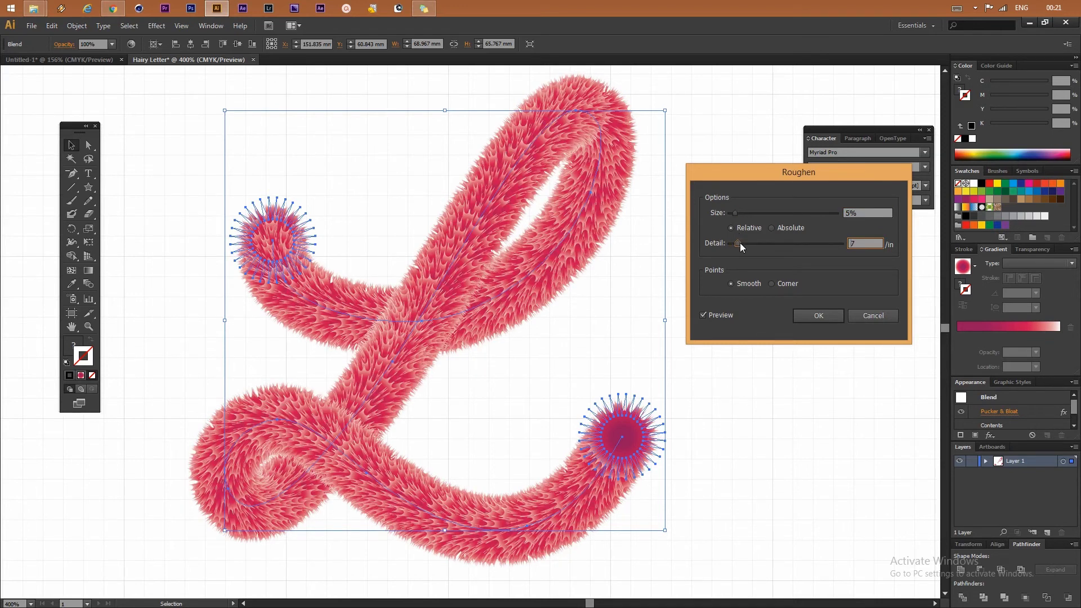
left_click_drag(740, 242, 735, 242)
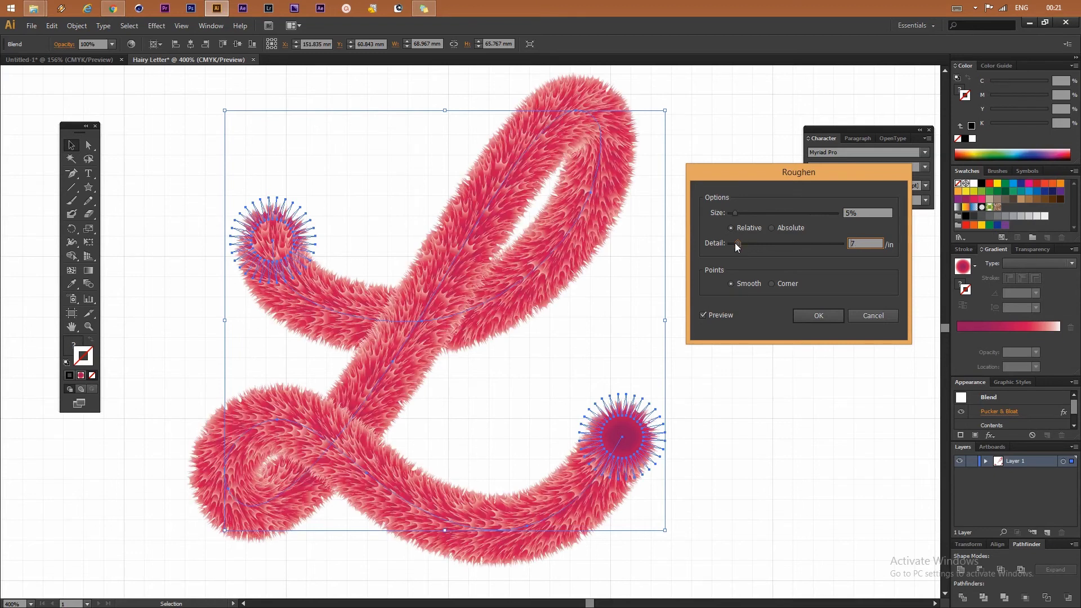
left_click_drag(735, 214, 735, 214)
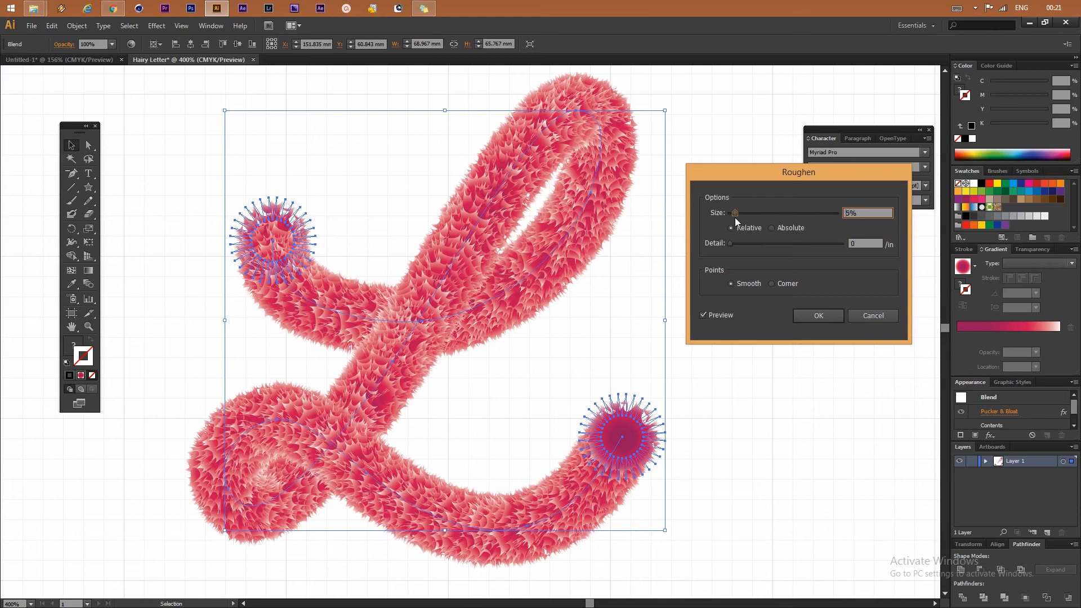
Step: In the Roughen dialog, try corner points, a detail of about 7, and absolute size
left_click(773, 283)
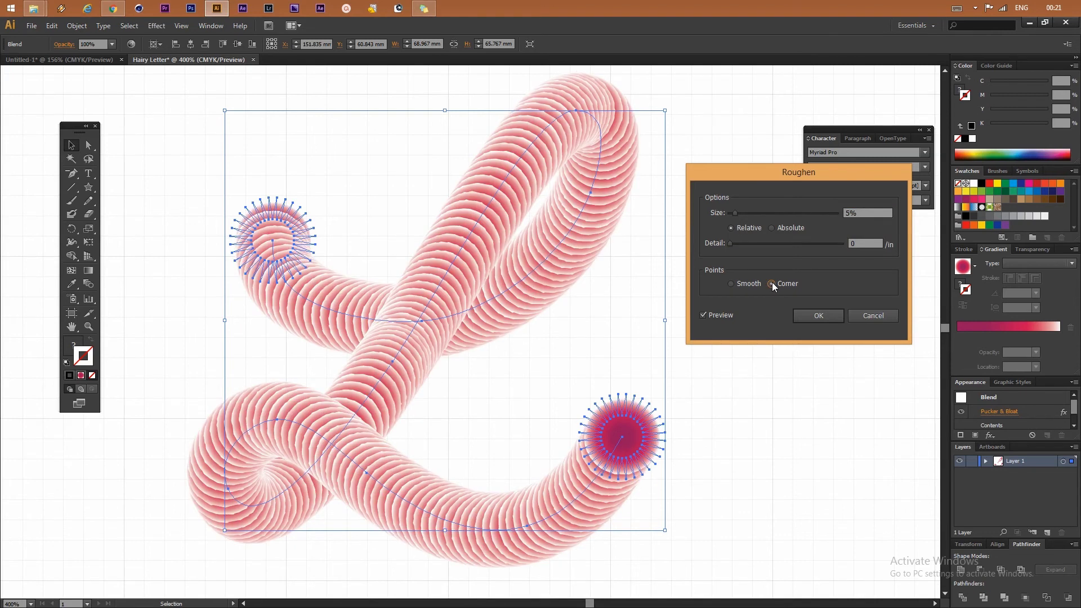
left_click(522, 415)
mouse_move(730, 243)
left_mouse_down()
mouse_move(751, 241)
mouse_move(739, 243)
left_mouse_up()
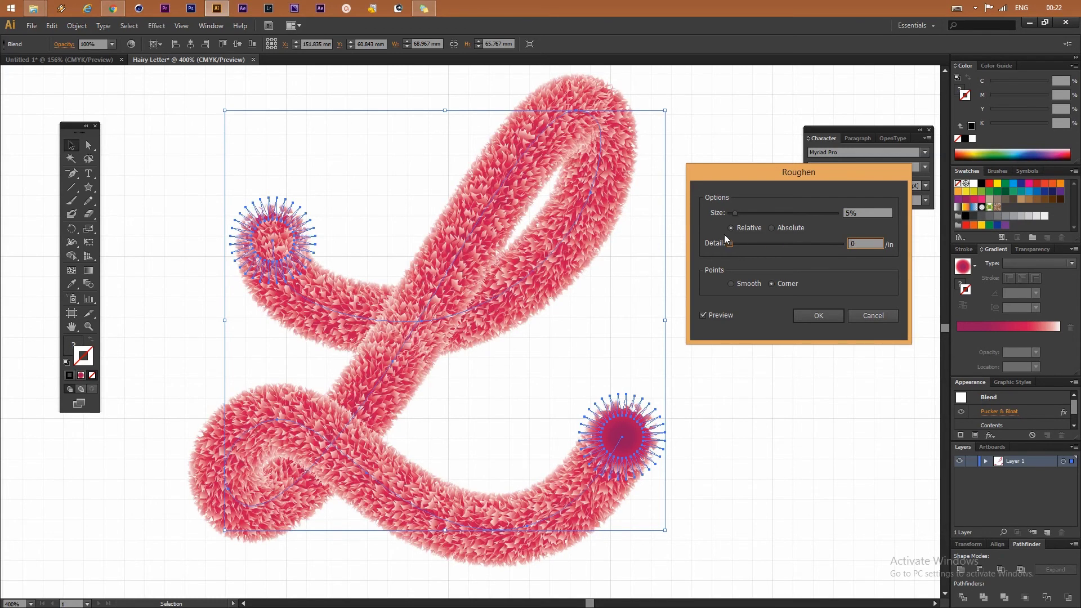
left_click(771, 228)
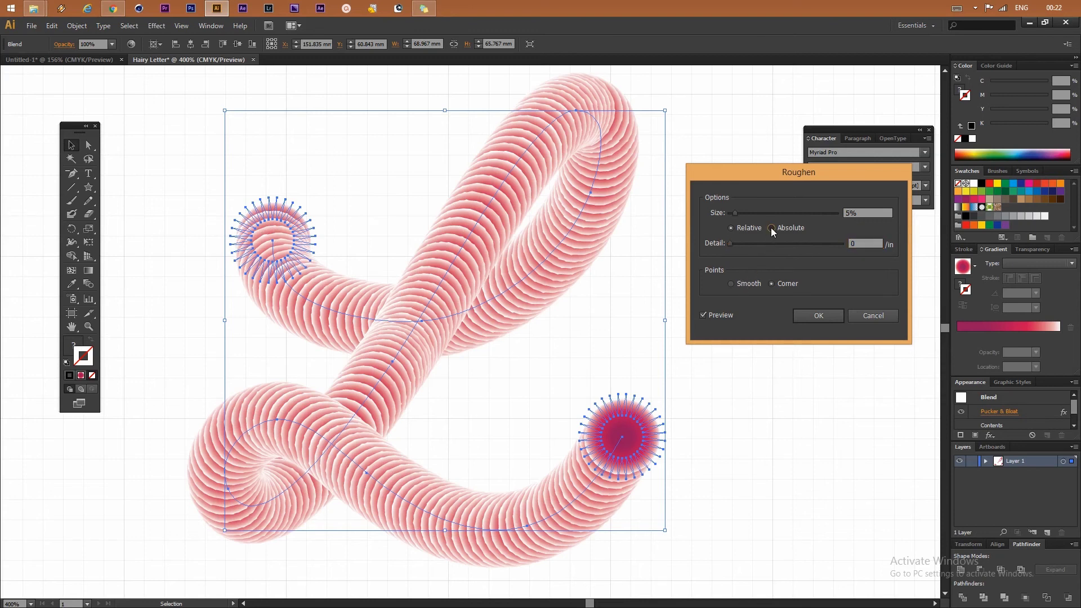
Step: Apply Roughen at 3% relative size with smooth points, then deselect the L
left_click(752, 228)
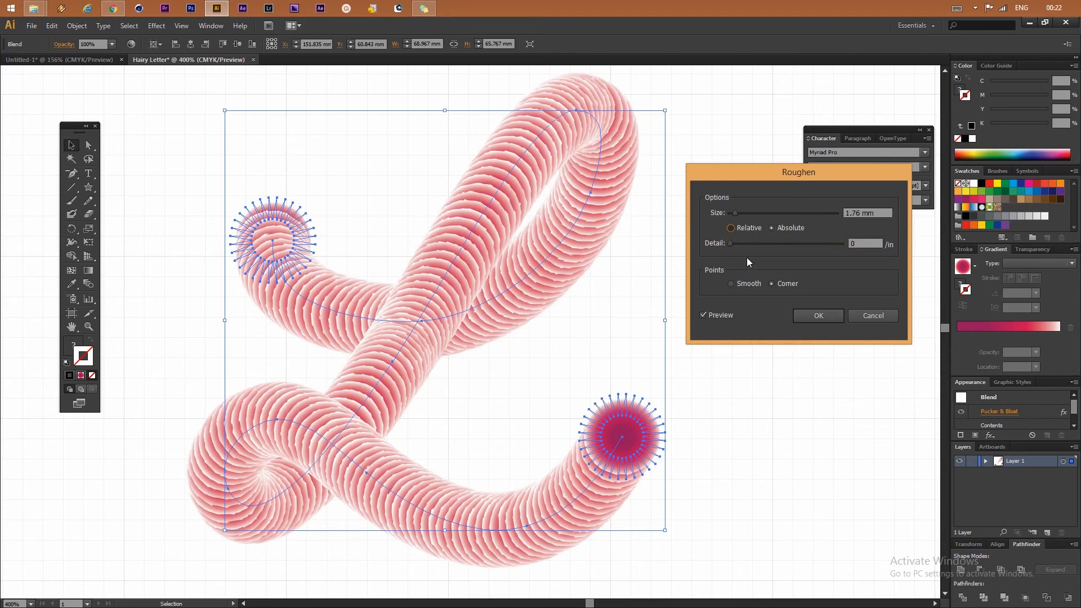
left_click(748, 283)
left_click_drag(739, 217, 733, 213)
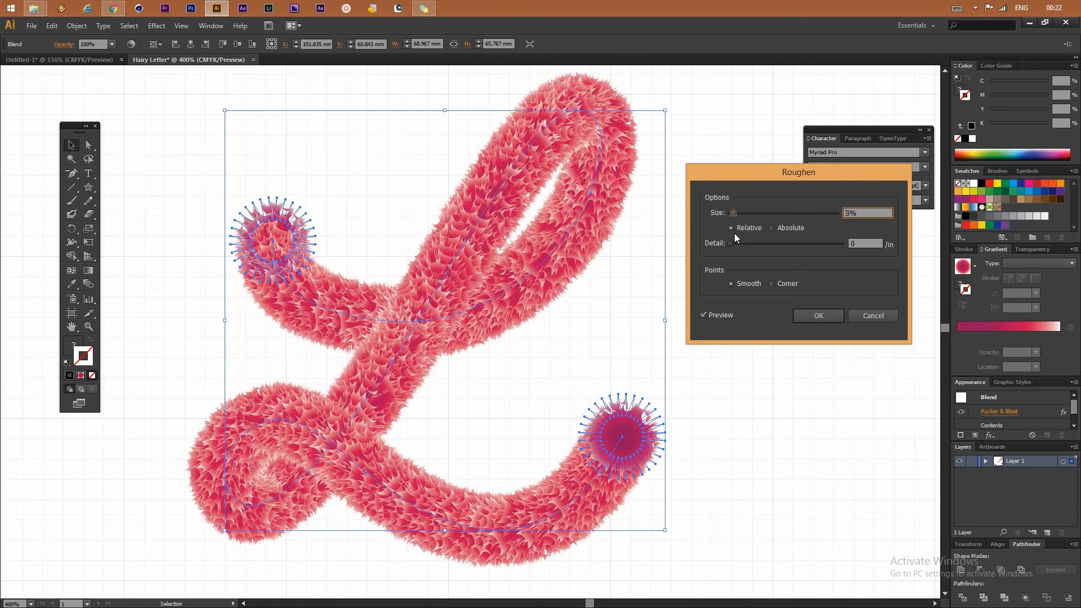
mouse_move(737, 214)
left_mouse_down()
mouse_move(775, 214)
mouse_move(738, 224)
left_mouse_up()
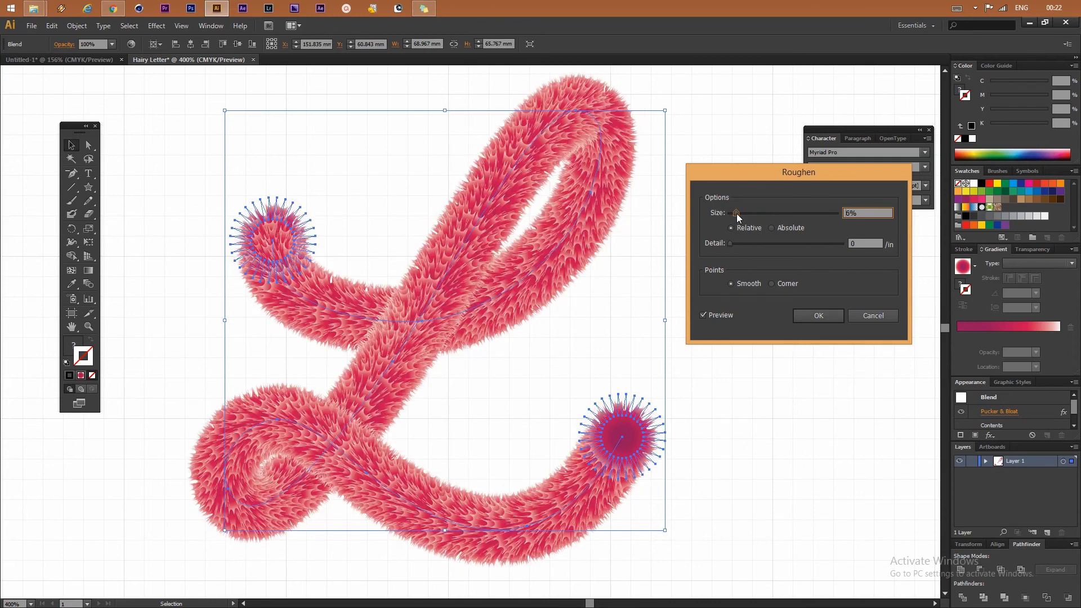
left_click_drag(736, 213, 732, 213)
left_click(805, 318)
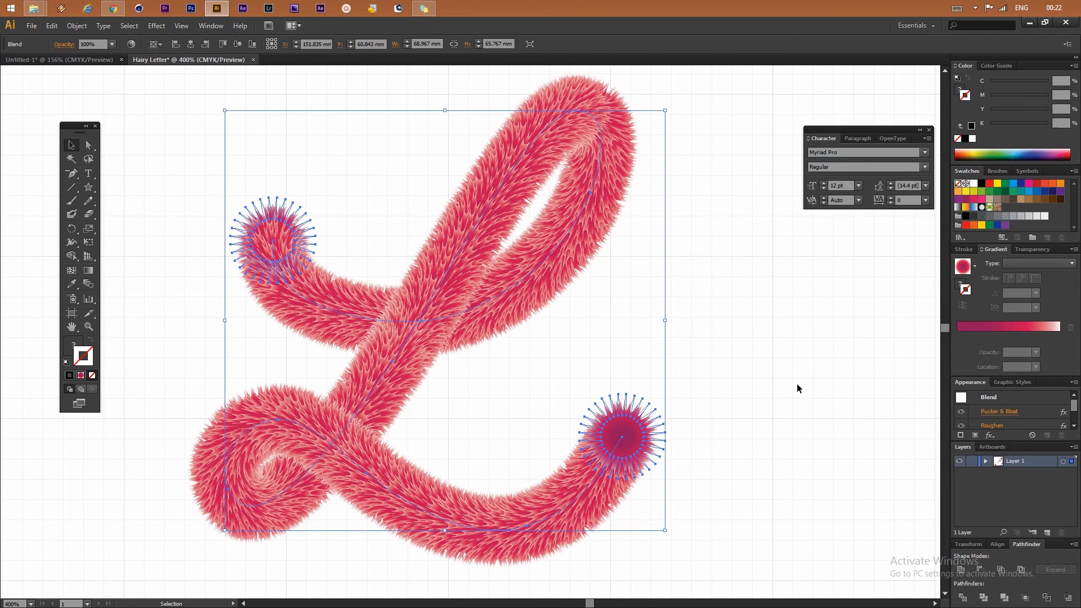
left_click(626, 508)
Step: Deepen the L's Pucker & Bloat to -24%
left_click(616, 468)
left_click(985, 412)
left_click_drag(721, 299, 714, 298)
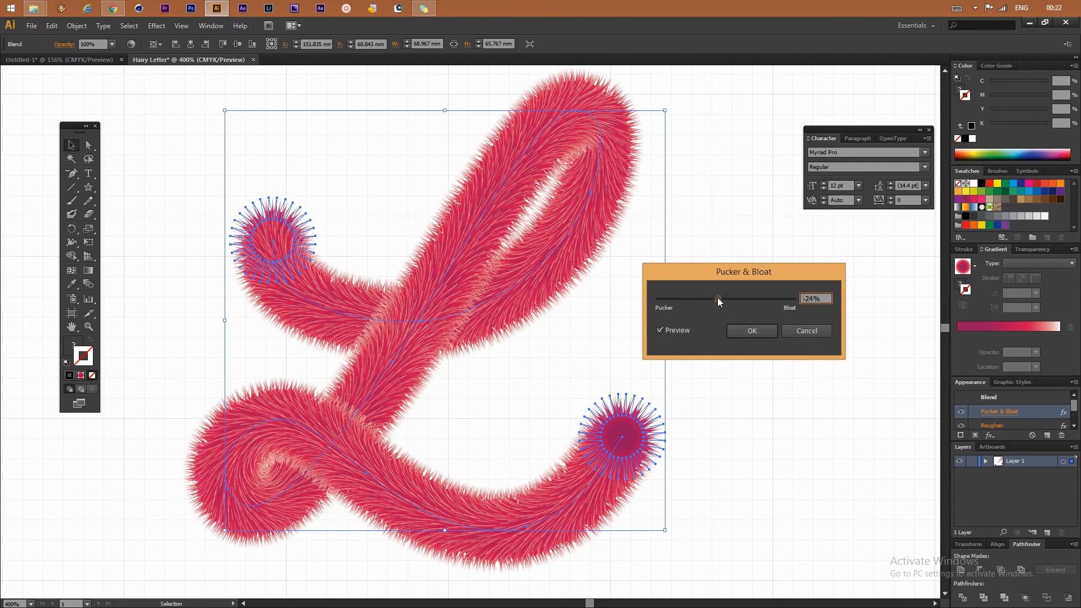
left_click(751, 330)
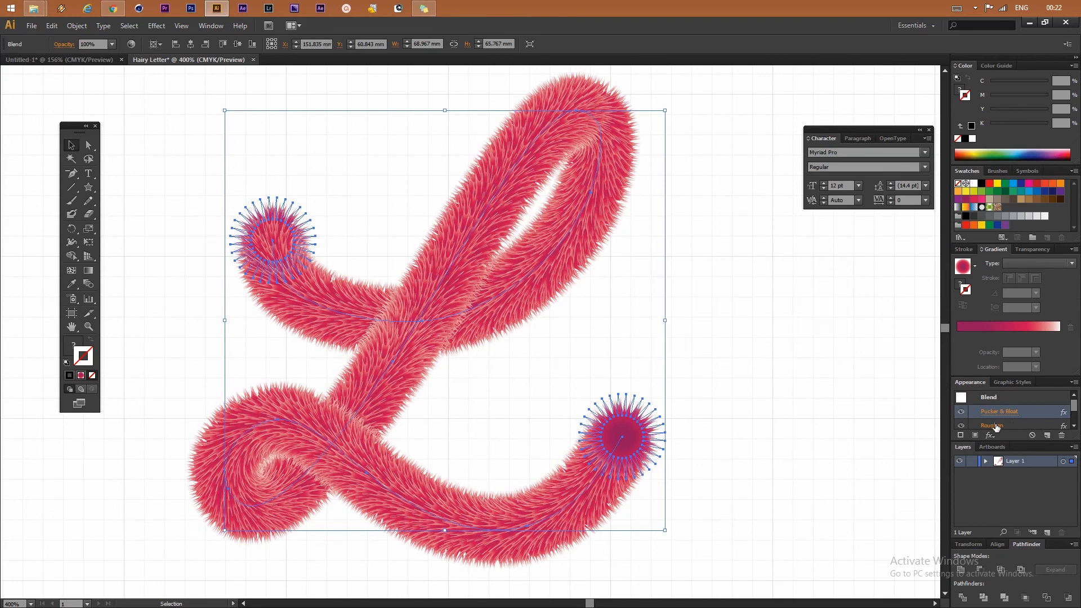
Step: Reopen Roughen with Preview on and raise its size to 10%
double_click(994, 426)
left_click(721, 315)
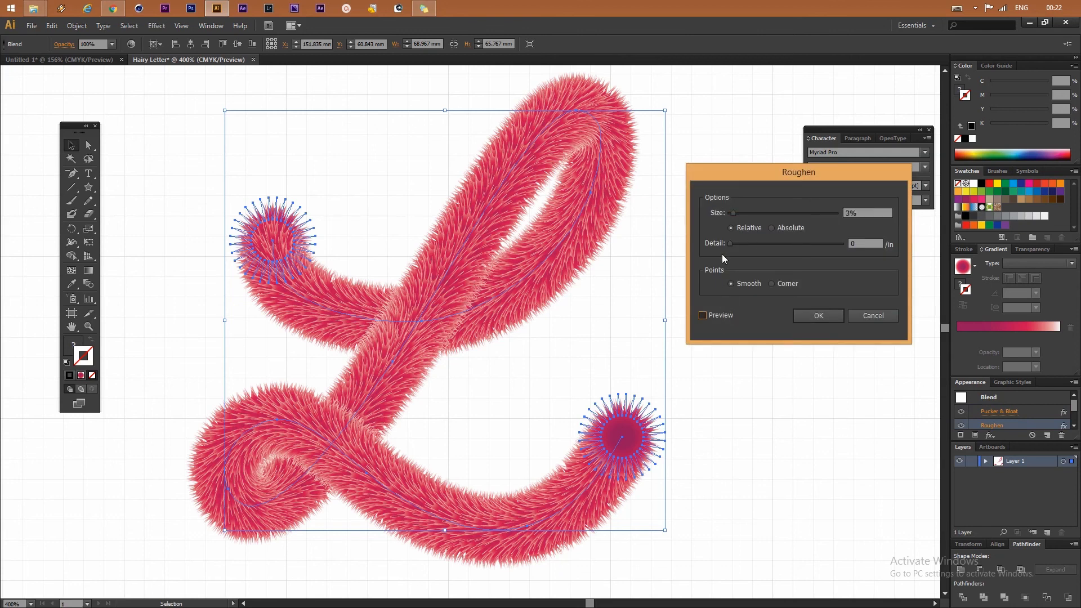
left_click_drag(733, 213, 738, 212)
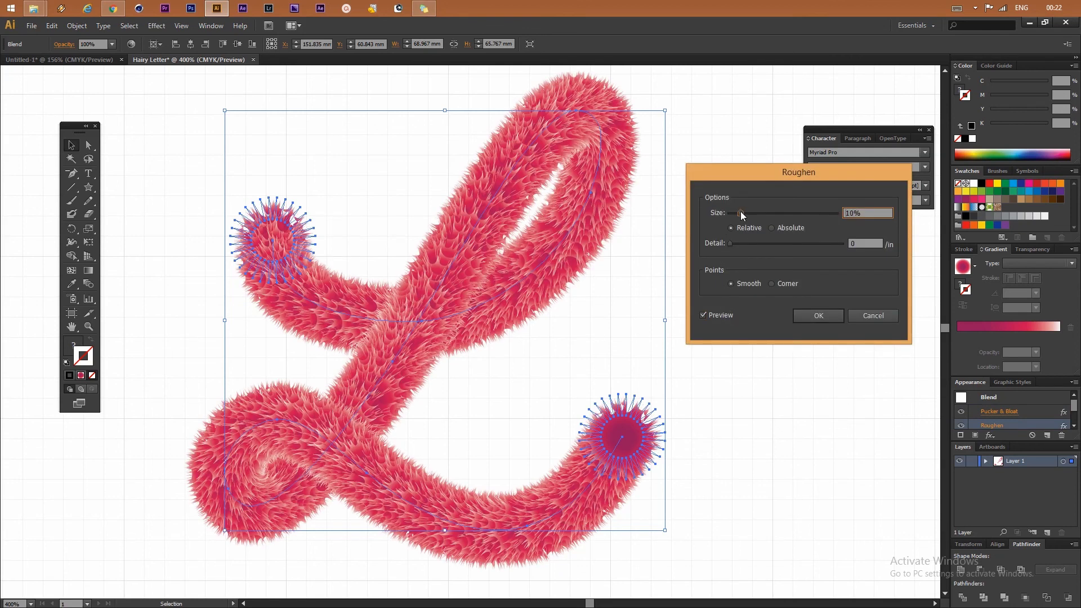
Step: Confirm the 10% Roughen, deselect the L, and zoom and pan to frame the finished letter
left_click(819, 315)
left_click(559, 435)
key("ctrl+minus")
left_click_drag(579, 411, 618, 436)
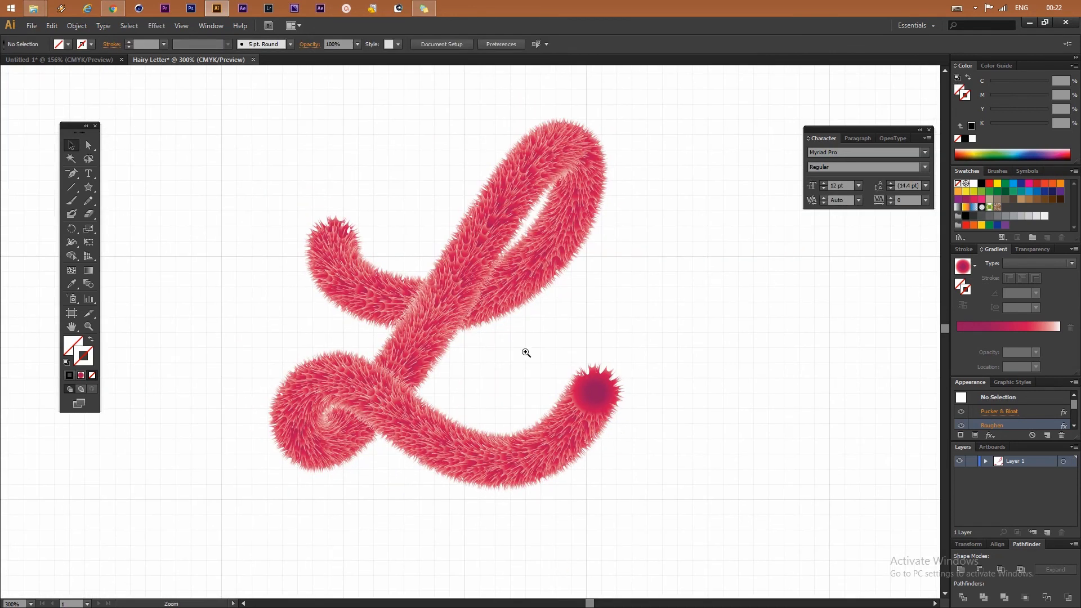
key("ctrl+plus")
key("ctrl+minus")
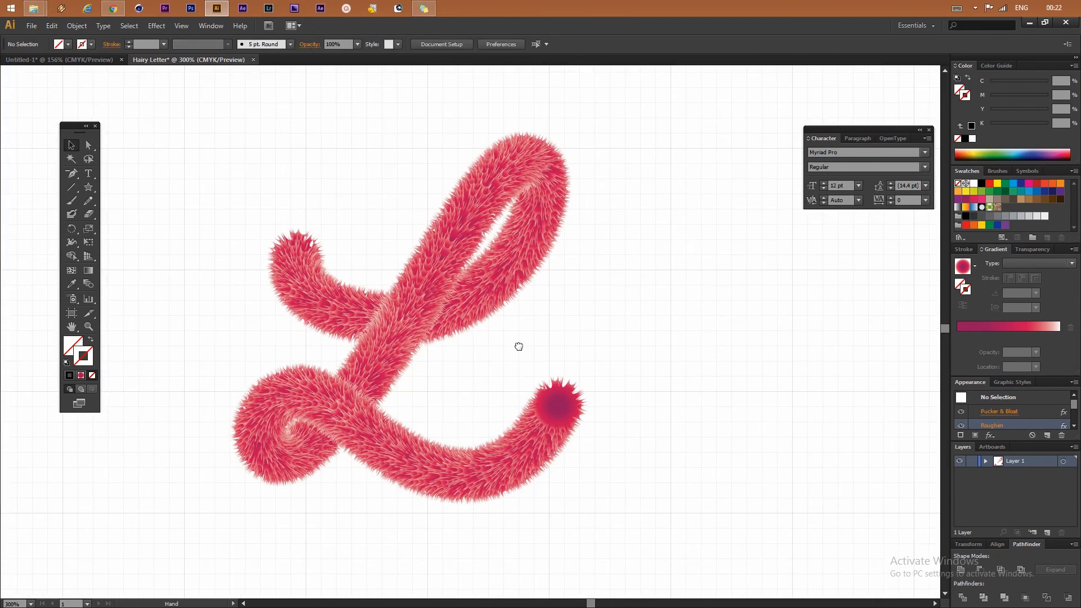